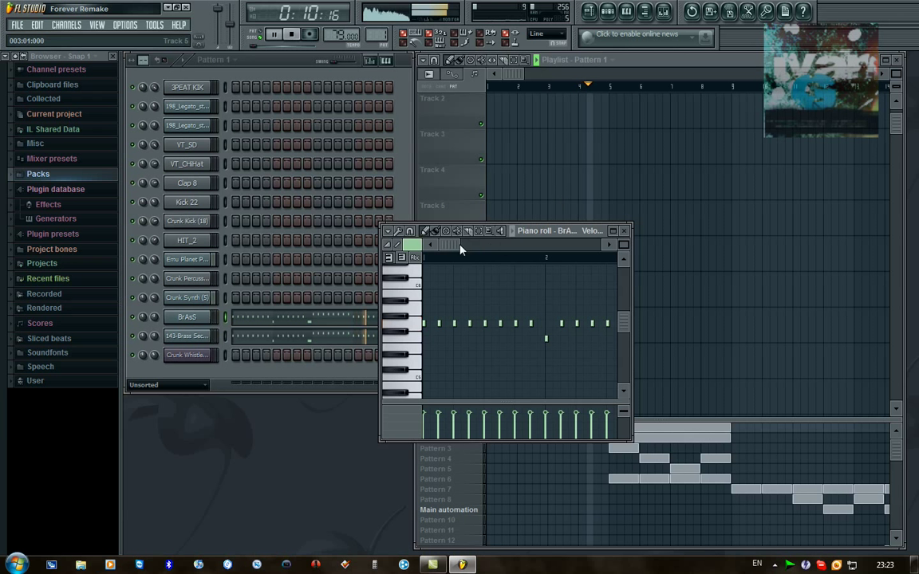
# Close the BrAsS piano roll and display Patterns 3, 4, 5, 6 and 7 in turn to examine their channel contents
pyautogui.click(623, 231)
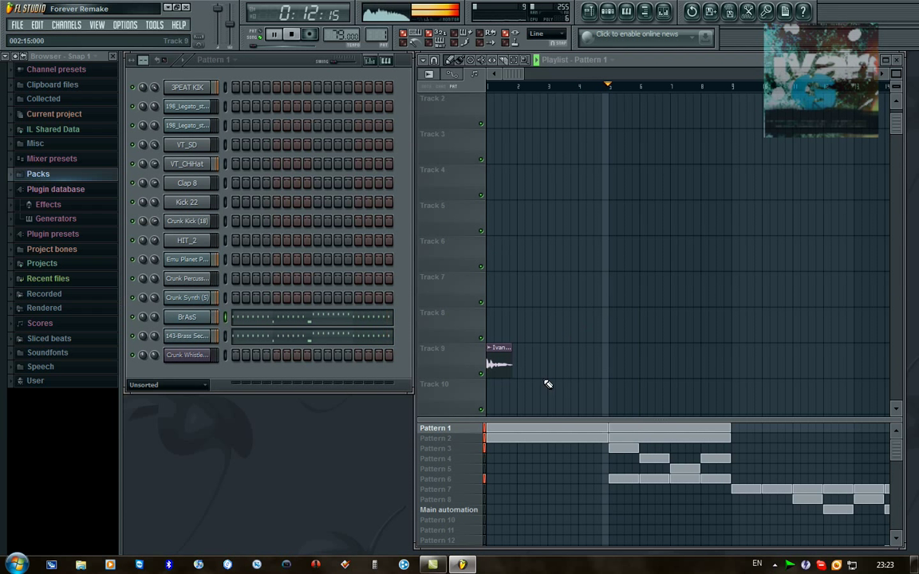
pyautogui.click(459, 451)
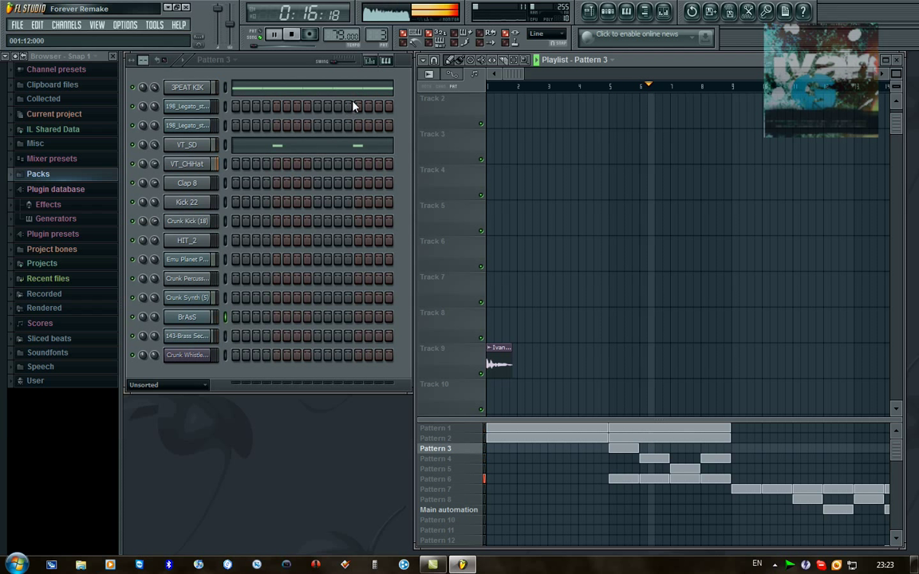
pyautogui.click(455, 461)
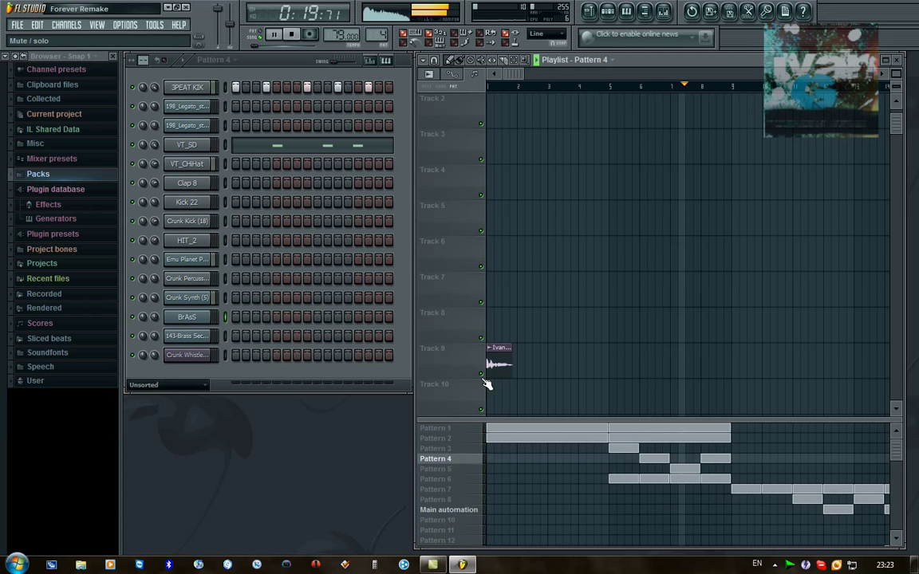
pyautogui.click(463, 470)
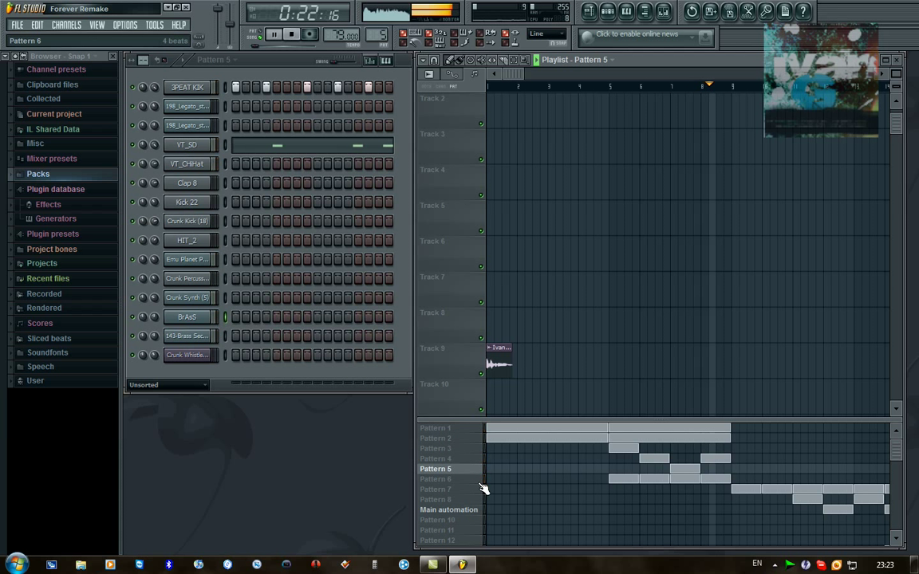
pyautogui.click(471, 481)
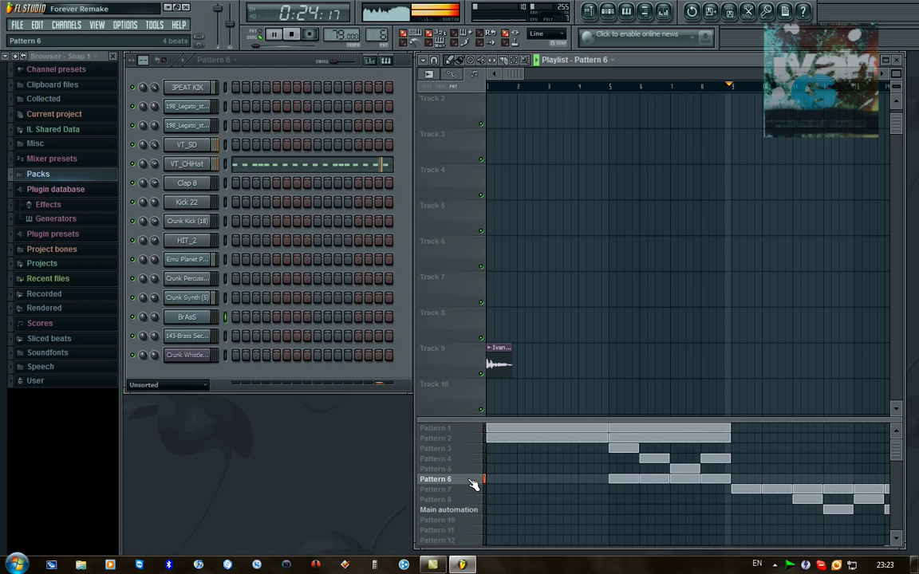
pyautogui.click(472, 489)
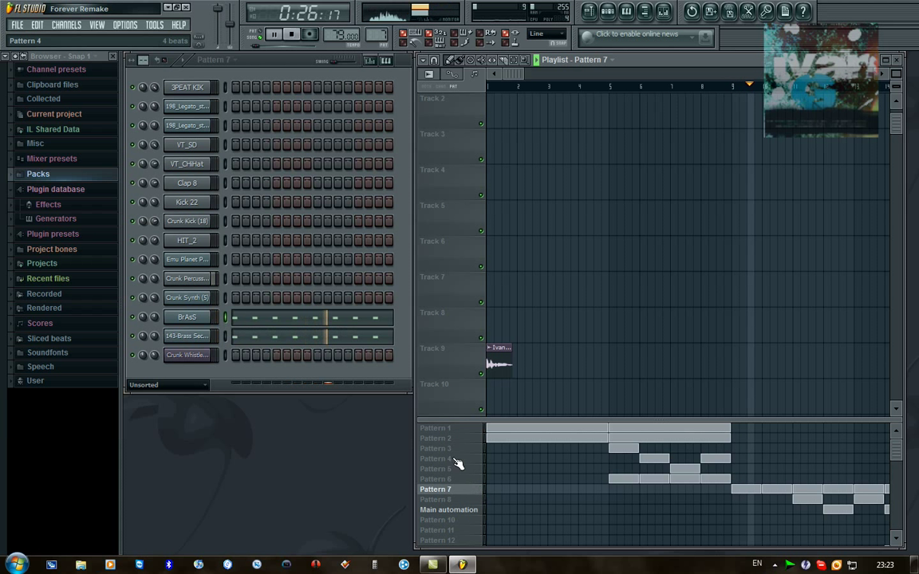
# Display Pattern 8, Main automation, Pattern 10 and Pattern 11 in turn to examine which channels they use
pyautogui.moveTo(518, 75); pyautogui.dragTo(531, 75)
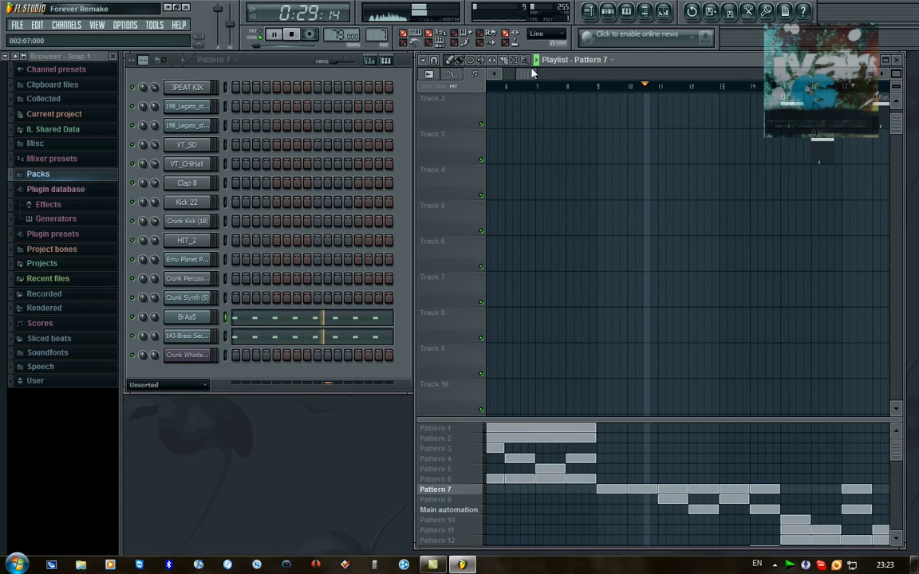
pyautogui.click(457, 500)
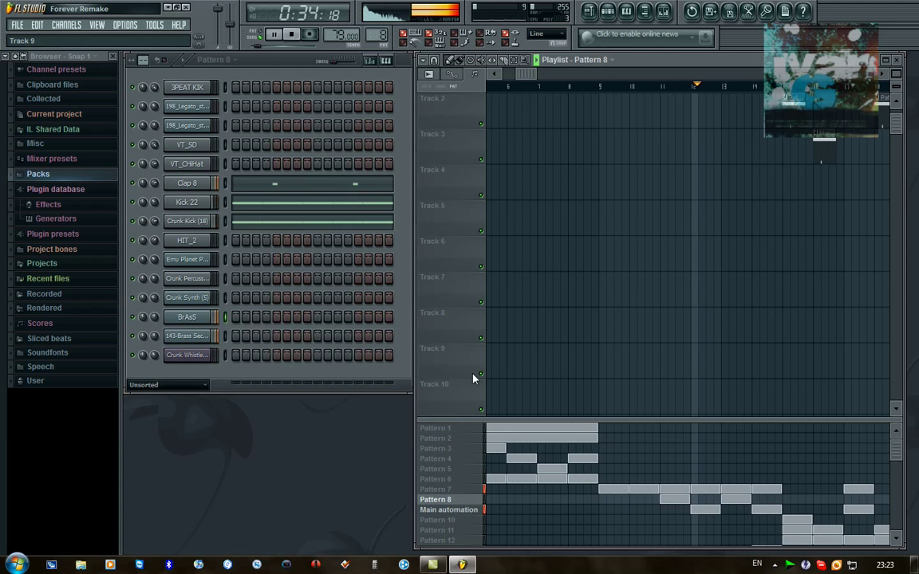
pyautogui.click(461, 515)
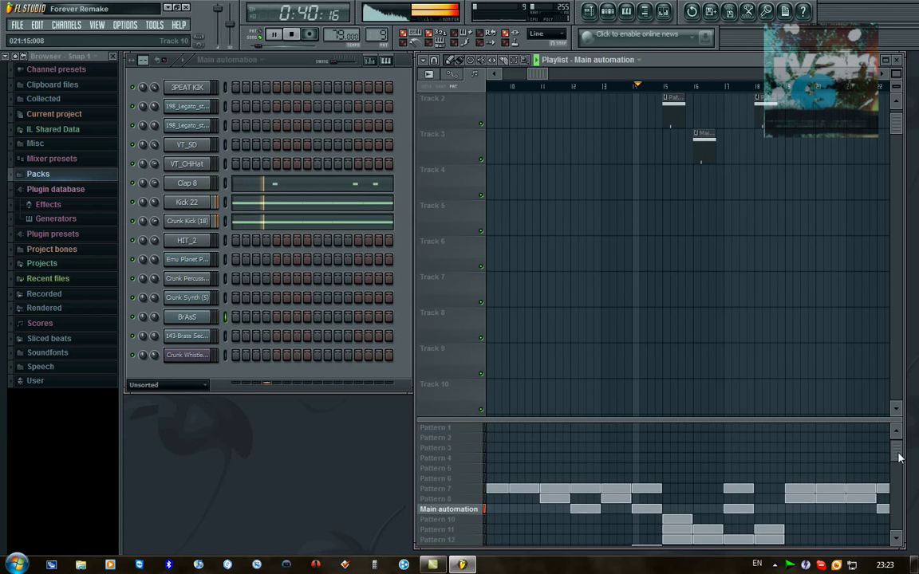
pyautogui.scroll(-3, 883, 455)
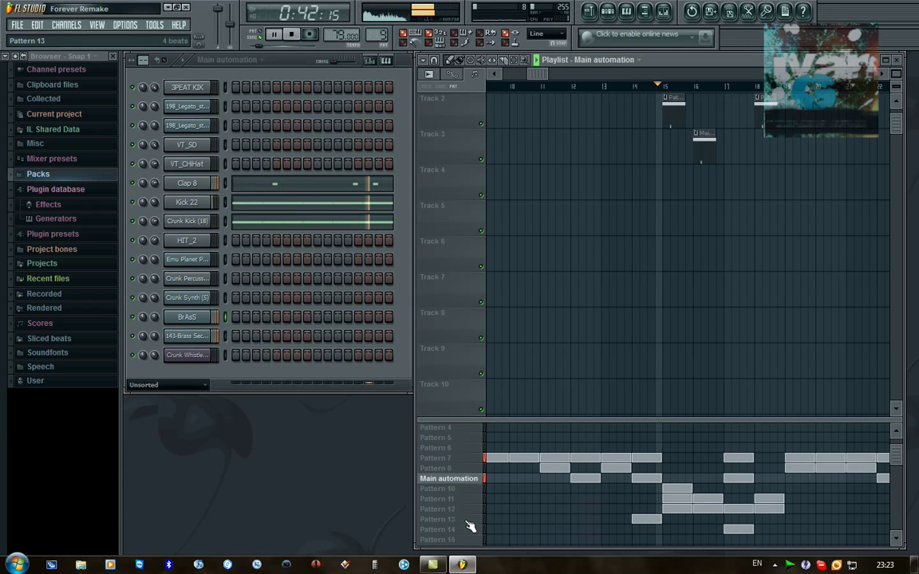
pyautogui.click(469, 490)
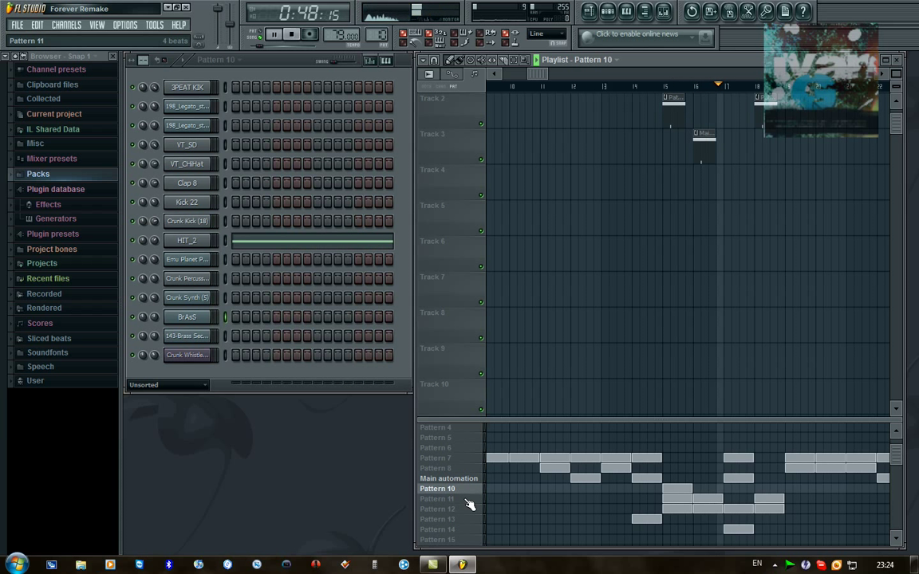
pyautogui.click(466, 499)
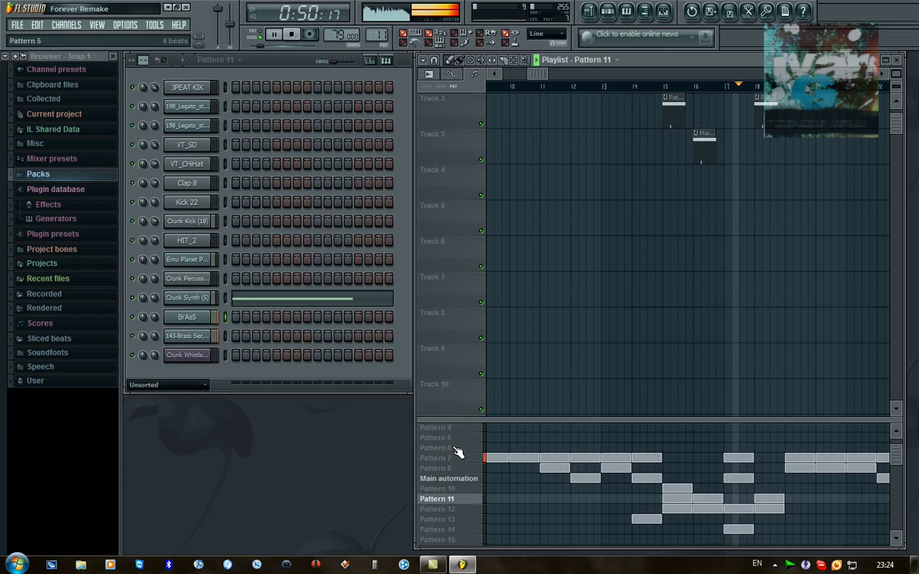
# Return to Pattern 8 and Pattern 7 to review their drum and brass parts
pyautogui.scroll(-3, 467, 470)
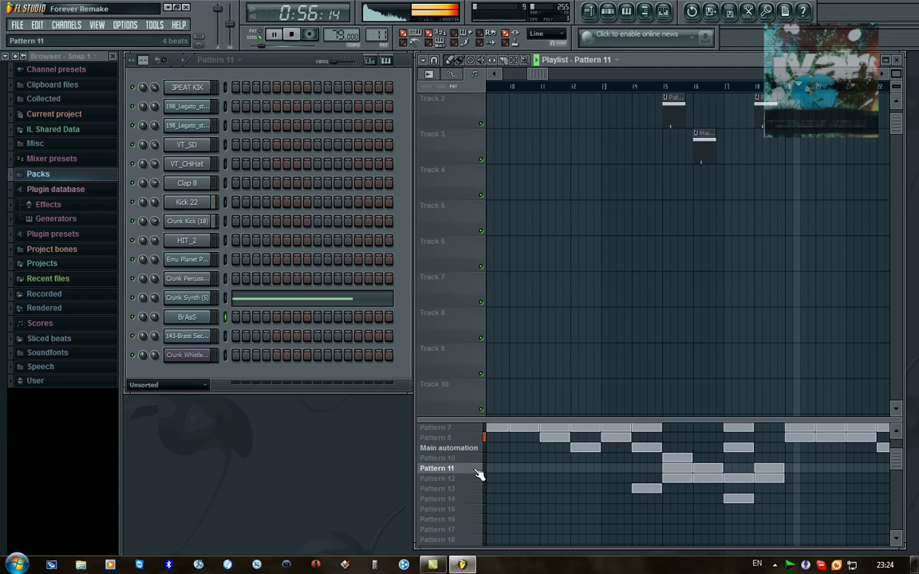
pyautogui.click(476, 439)
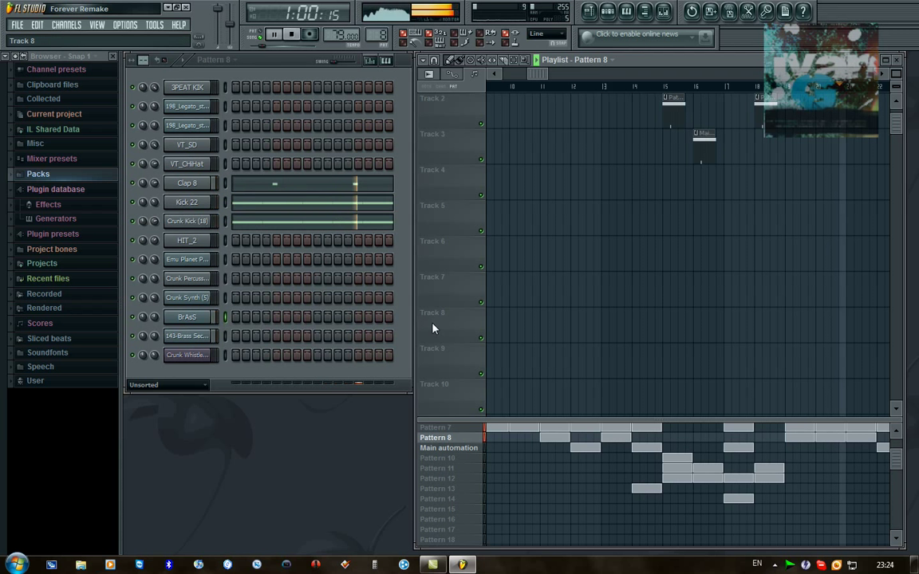
pyautogui.click(454, 430)
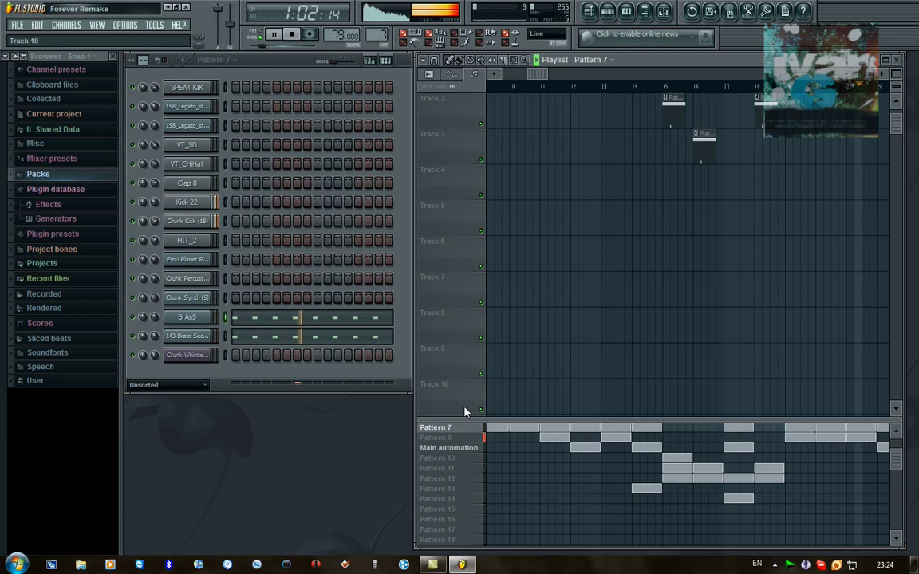
# Examine Patterns 10, 14 and 15 for the siren section, then return to Pattern 14
pyautogui.moveTo(538, 74); pyautogui.dragTo(550, 240)
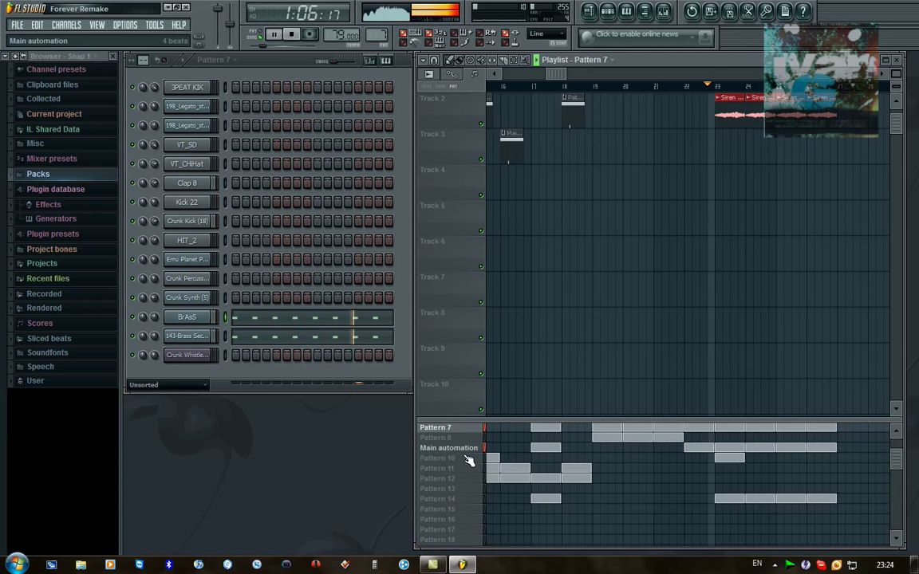
pyautogui.click(468, 459)
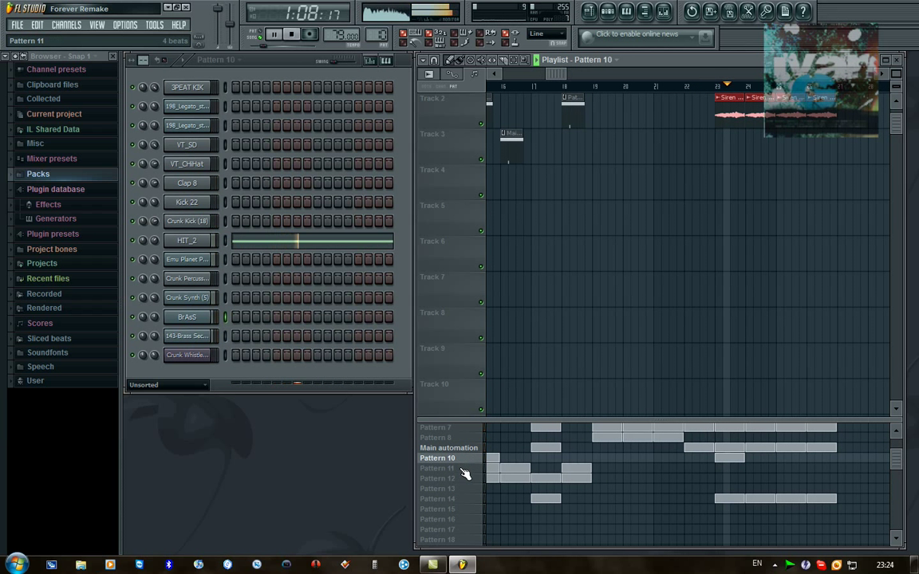
pyautogui.click(470, 498)
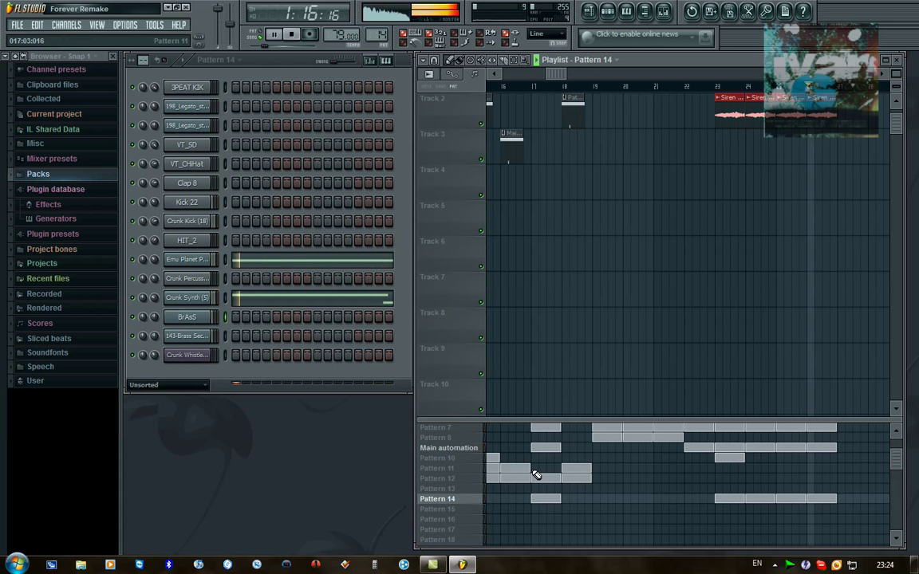
pyautogui.click(454, 511)
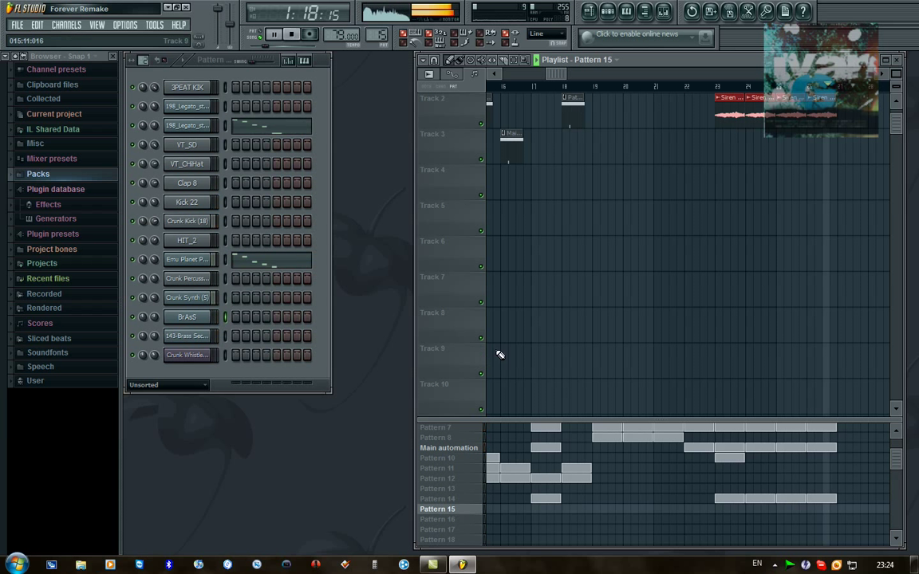
pyautogui.click(450, 500)
# Review the playlist arrangement from bar 27 onward and display Pattern 24
pyautogui.moveTo(552, 72); pyautogui.dragTo(586, 84)
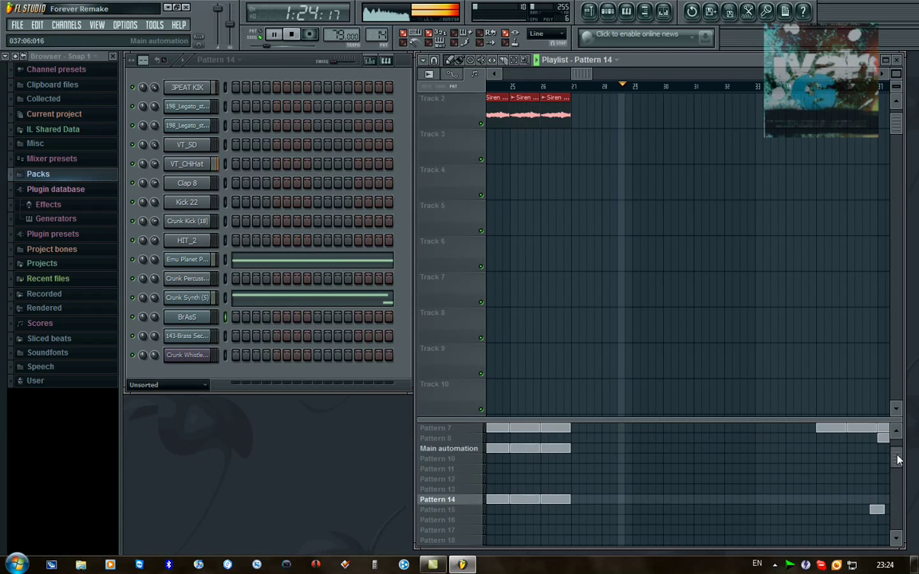
pyautogui.scroll(3, 896, 439)
pyautogui.moveTo(586, 88)
pyautogui.mouseDown()
pyautogui.moveTo(589, 74)
pyautogui.moveTo(602, 73)
pyautogui.moveTo(588, 70)
pyautogui.mouseUp()
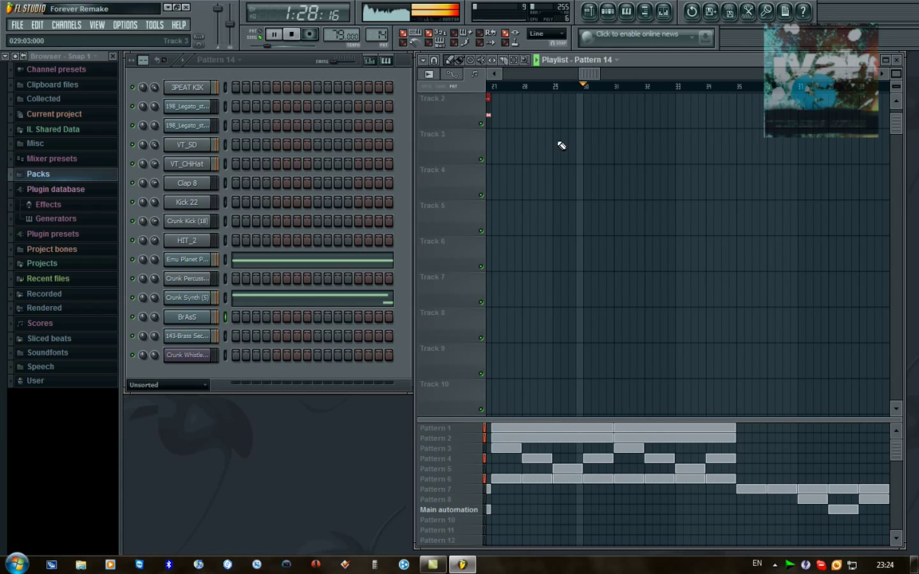
pyautogui.moveTo(896, 441); pyautogui.dragTo(910, 484)
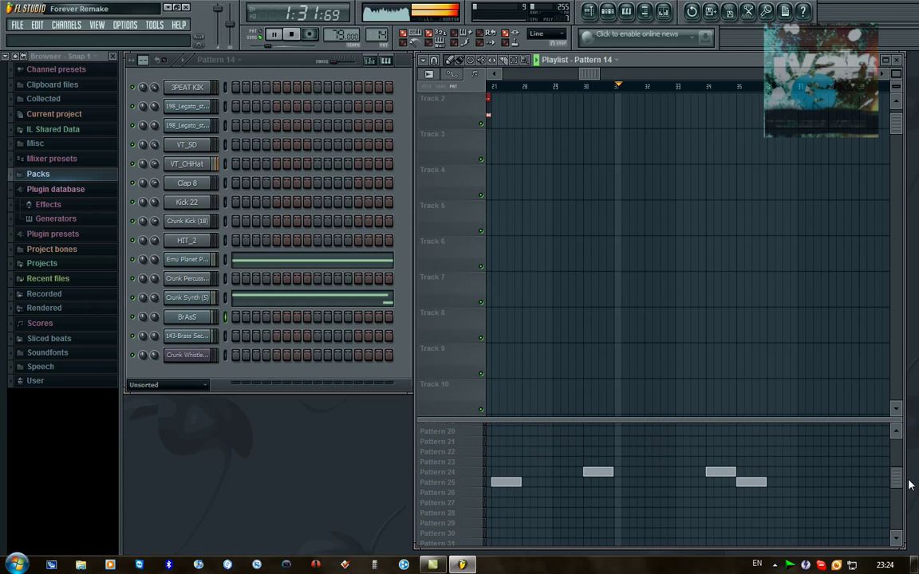
pyautogui.click(474, 474)
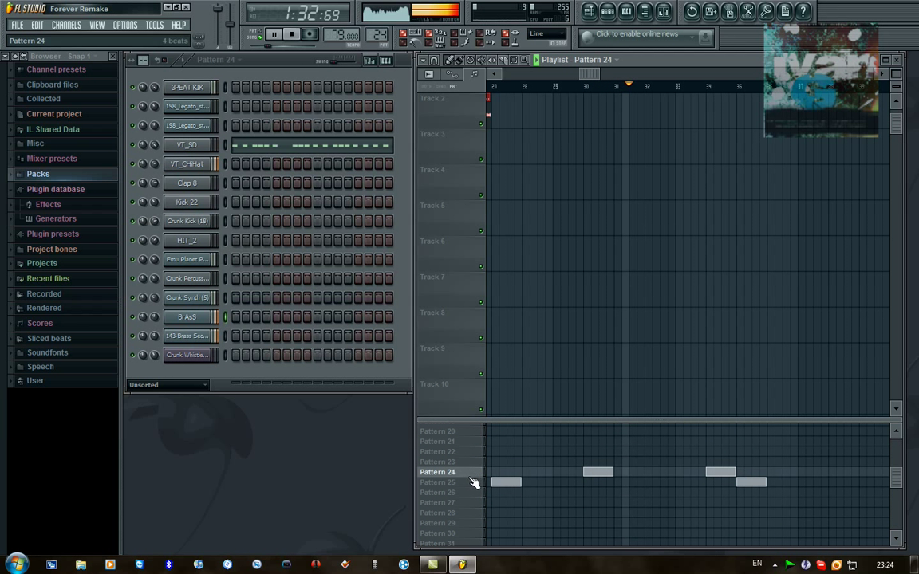
# Inspect the VT_SD channel's settings and its Pattern 24 notes in the piano roll, closing both windows
pyautogui.click(200, 148)
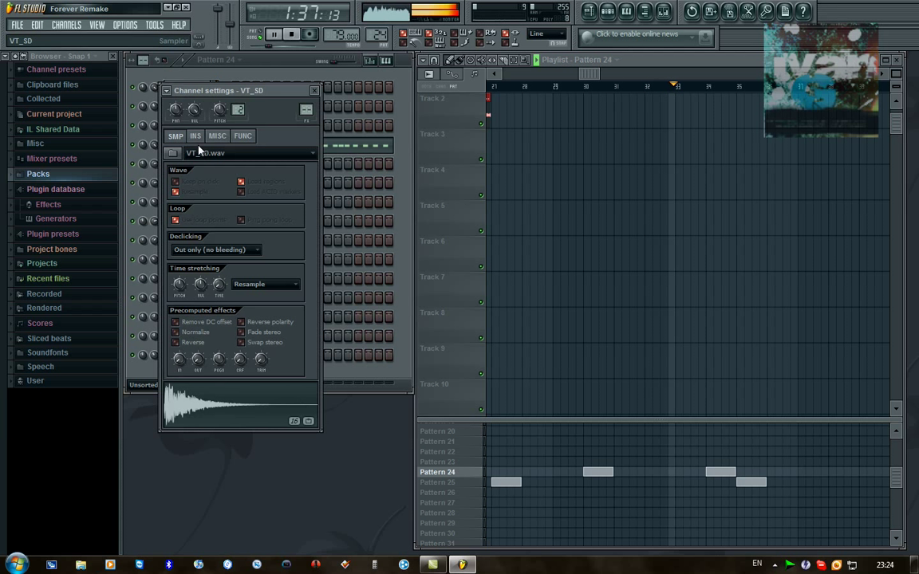
pyautogui.click(314, 90)
pyautogui.rightClick(209, 121)
pyautogui.rightClick(224, 144)
pyautogui.click(234, 145)
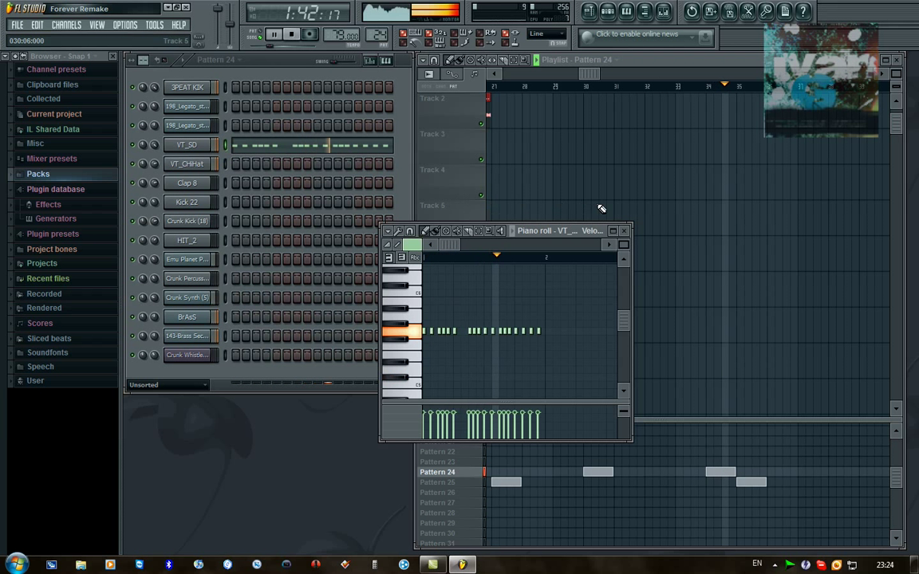
pyautogui.click(624, 231)
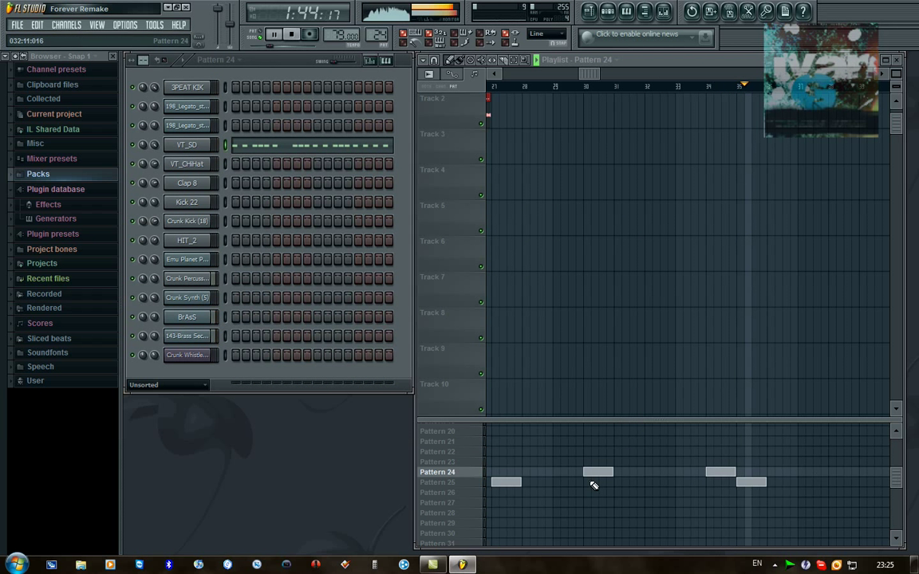
# Review the playlist arrangement from bar 35 onward and display Main automation and Pattern 10
pyautogui.scroll(5, 895, 483)
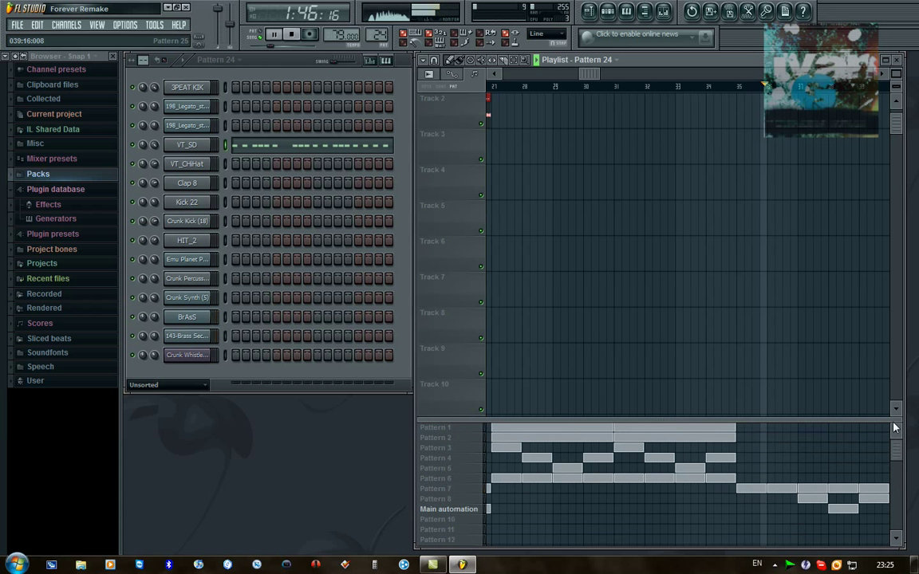
pyautogui.moveTo(591, 74); pyautogui.dragTo(619, 74)
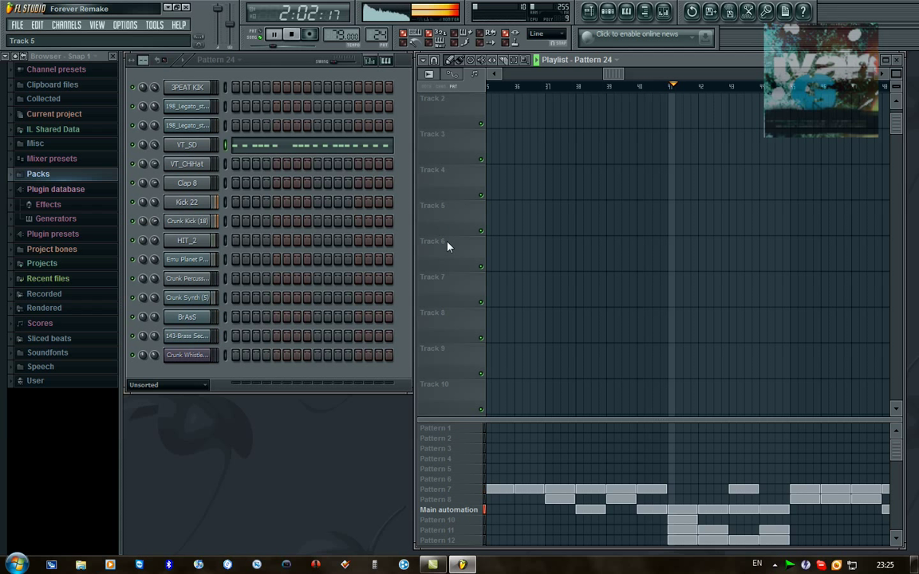
pyautogui.click(458, 513)
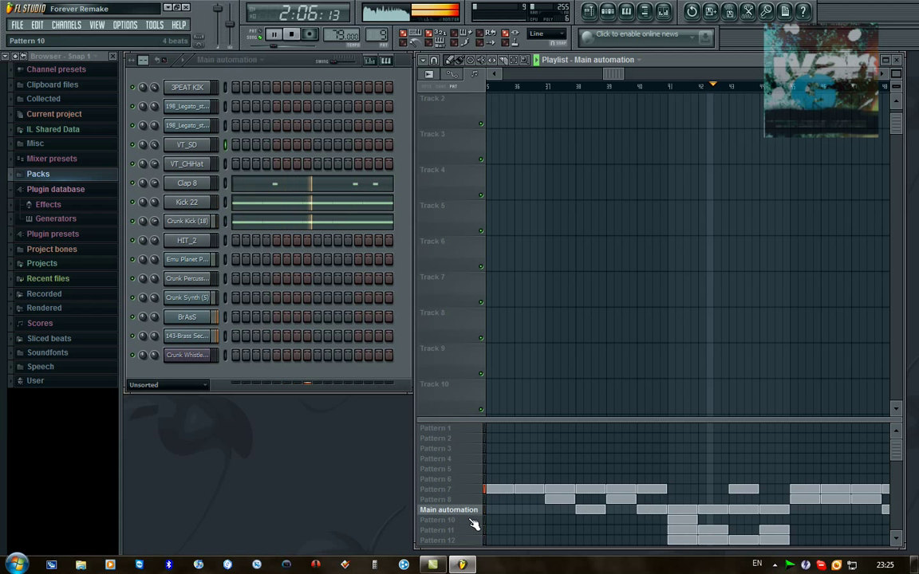
pyautogui.click(474, 522)
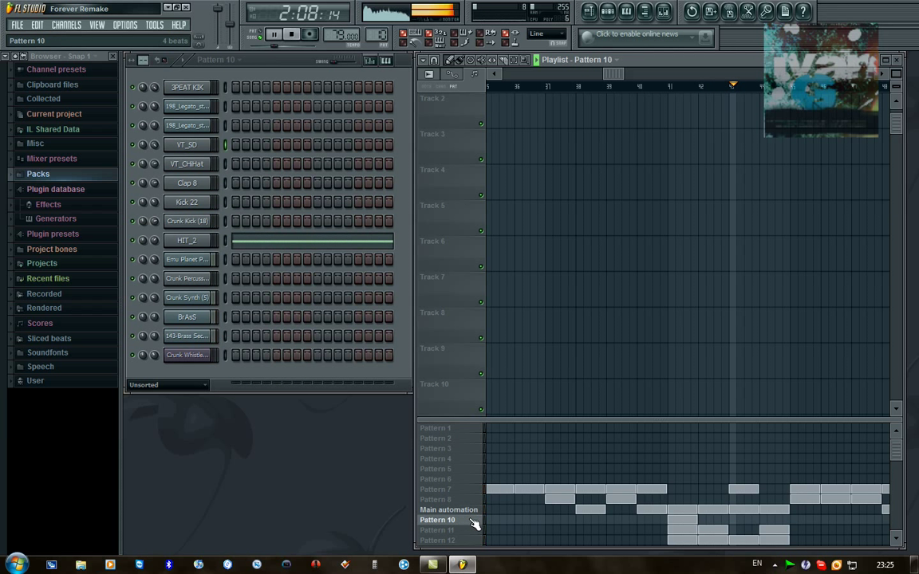
# Examine Patterns 7 and 8 for the playlist section starting around bar 45
pyautogui.moveTo(611, 74); pyautogui.dragTo(637, 80)
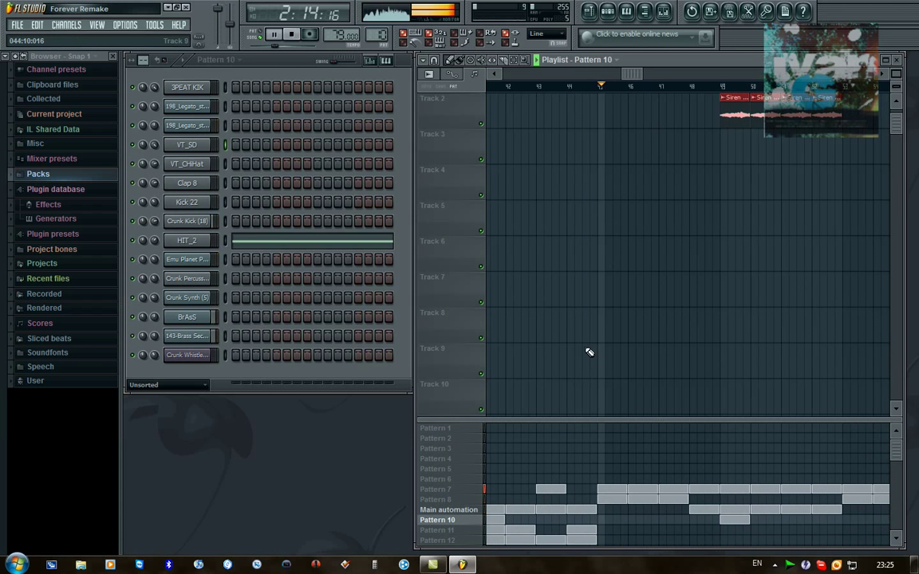
pyautogui.click(465, 489)
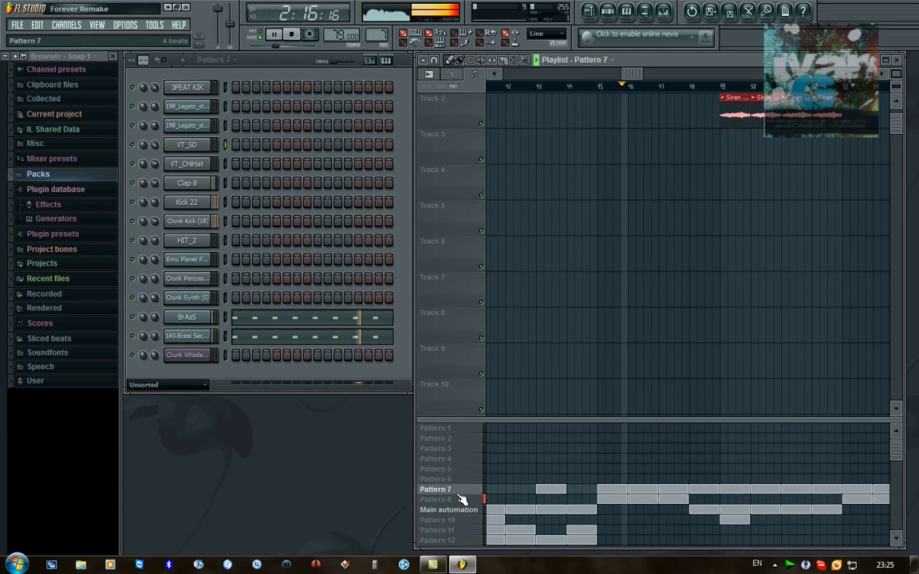
pyautogui.click(466, 499)
# Display Pattern 14 and Pattern 15 to examine their parts in the second siren section
pyautogui.scroll(-1, 453, 415)
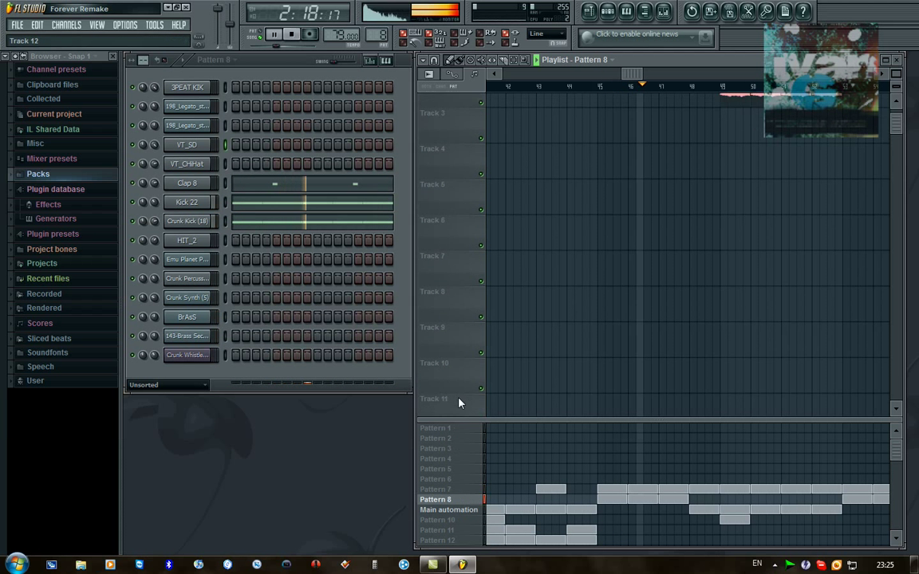
pyautogui.scroll(2, 459, 399)
pyautogui.scroll(-5, 463, 495)
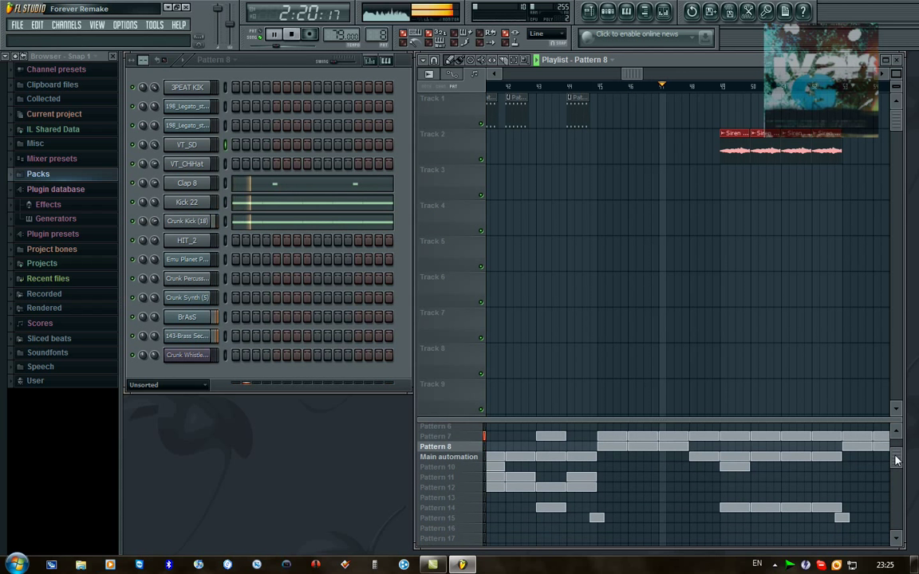
pyautogui.click(449, 509)
pyautogui.click(463, 519)
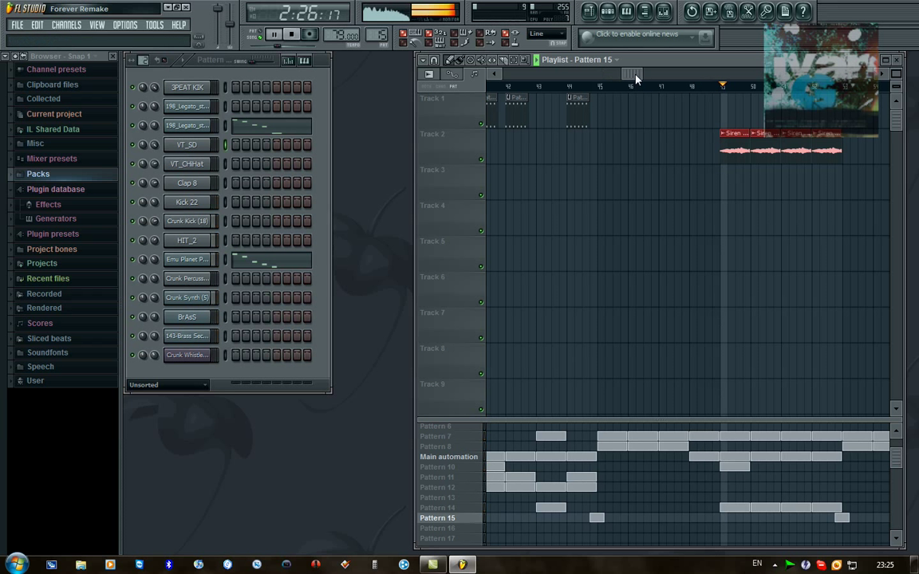
# Examine the playlist section around bars 49 to 58 and display Pattern 6's contents
pyautogui.moveTo(636, 75); pyautogui.dragTo(652, 75)
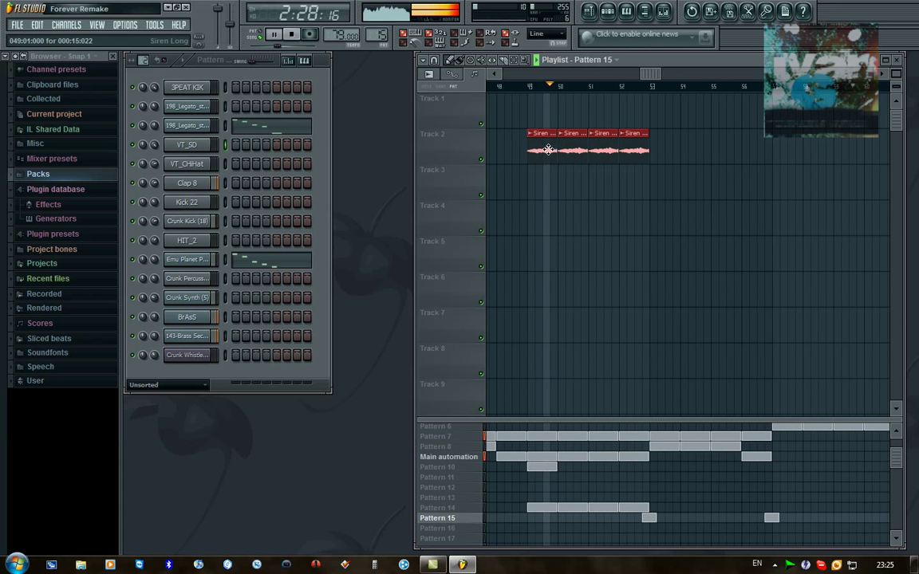
pyautogui.moveTo(647, 75); pyautogui.dragTo(645, 75)
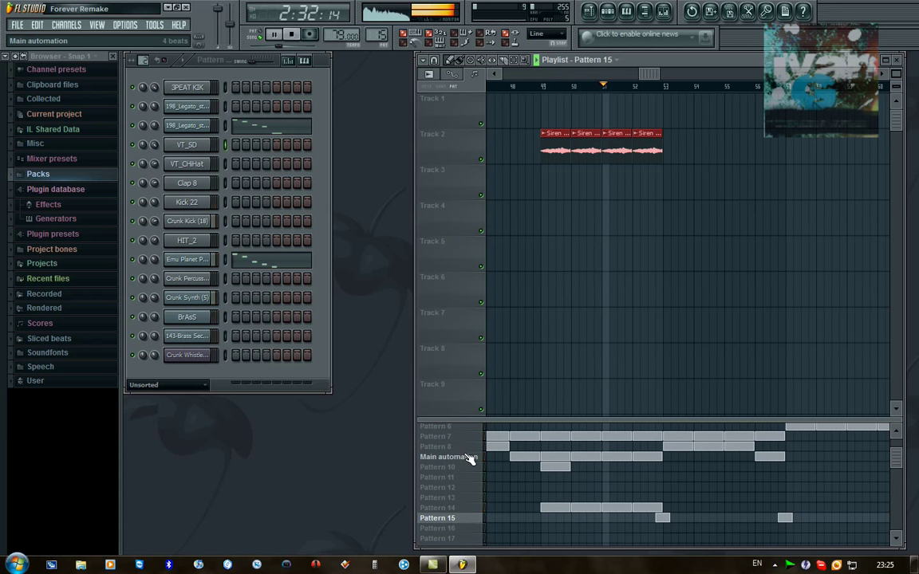
pyautogui.click(447, 429)
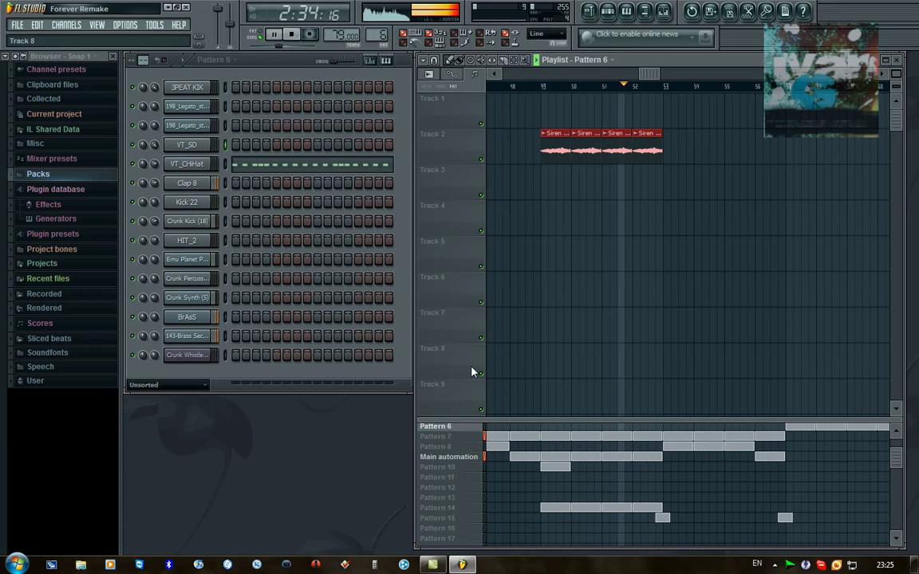
pyautogui.scroll(1, 466, 489)
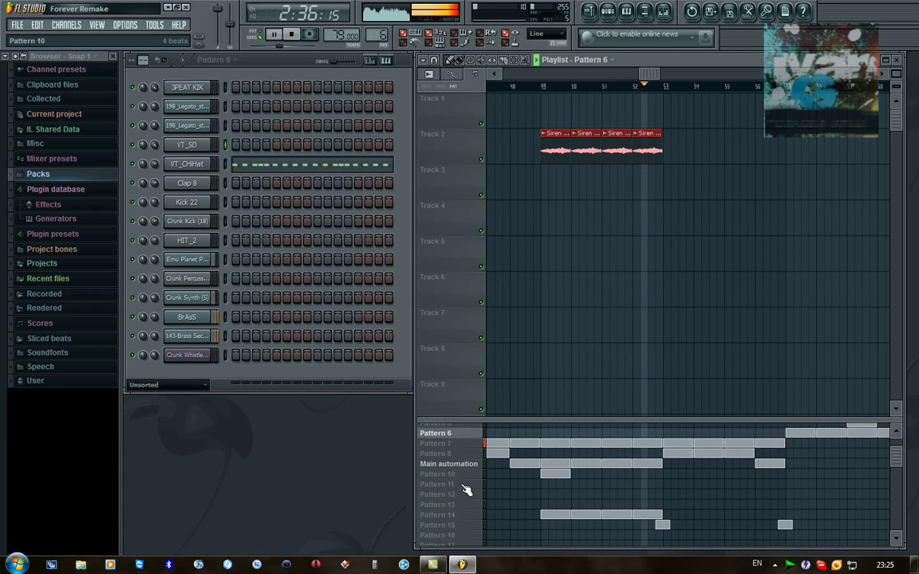
pyautogui.scroll(4, 447, 439)
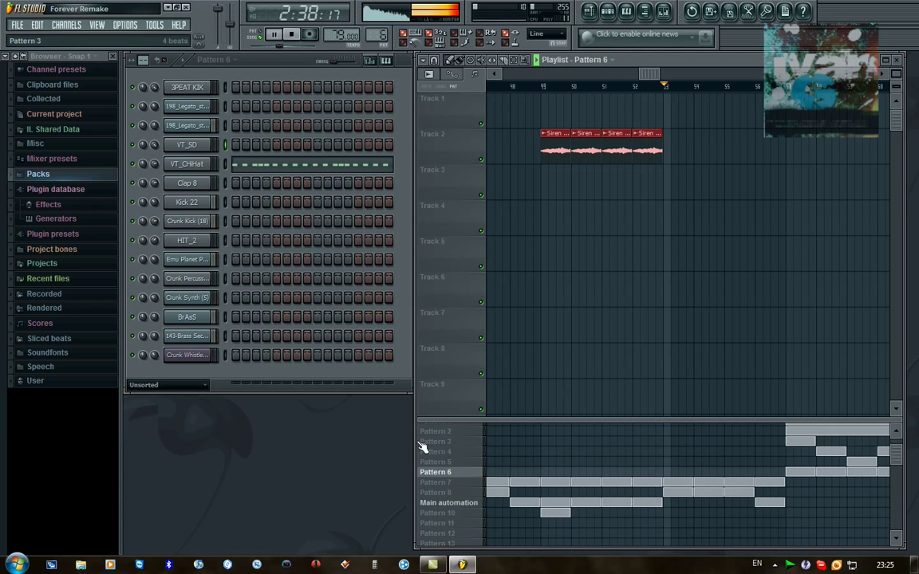
# Display Pattern 15 to examine its notes for the clips around bars 53 and 57
pyautogui.scroll(-10, 437, 439)
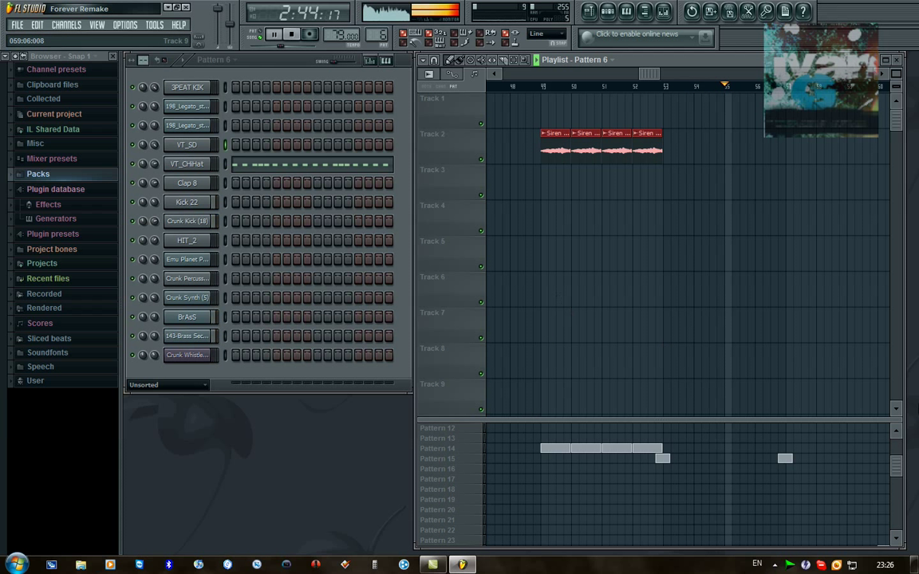
pyautogui.moveTo(898, 477)
pyautogui.mouseDown()
pyautogui.moveTo(895, 431)
pyautogui.moveTo(895, 471)
pyautogui.mouseUp()
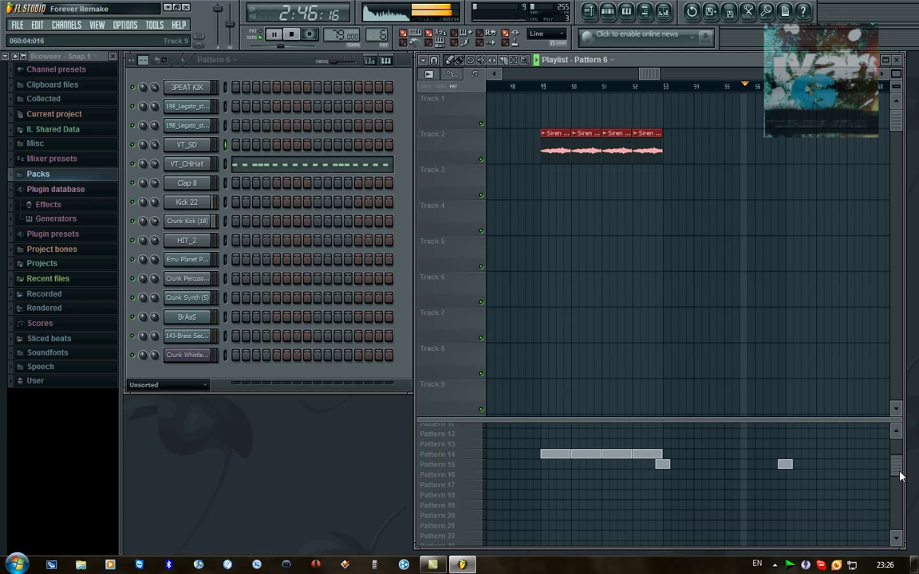
pyautogui.click(449, 466)
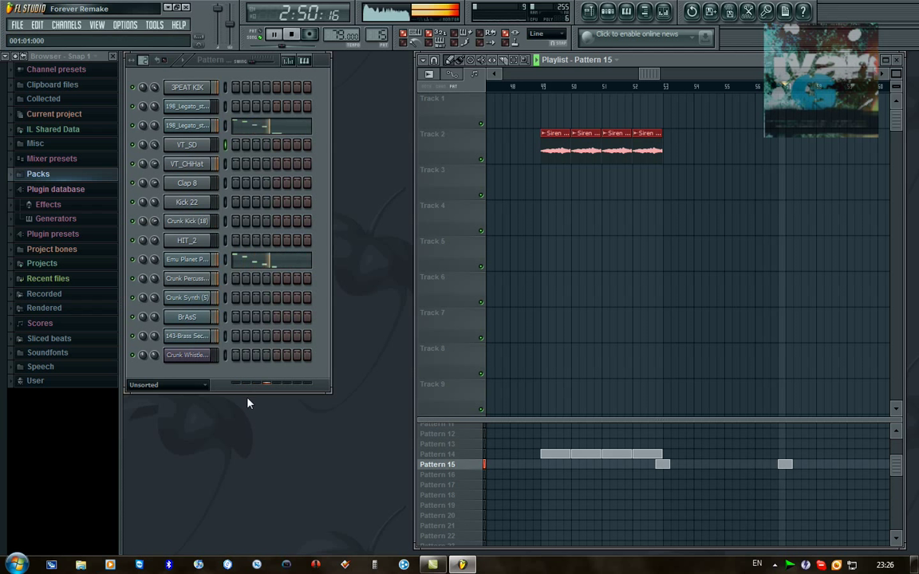
pyautogui.scroll(5, 894, 477)
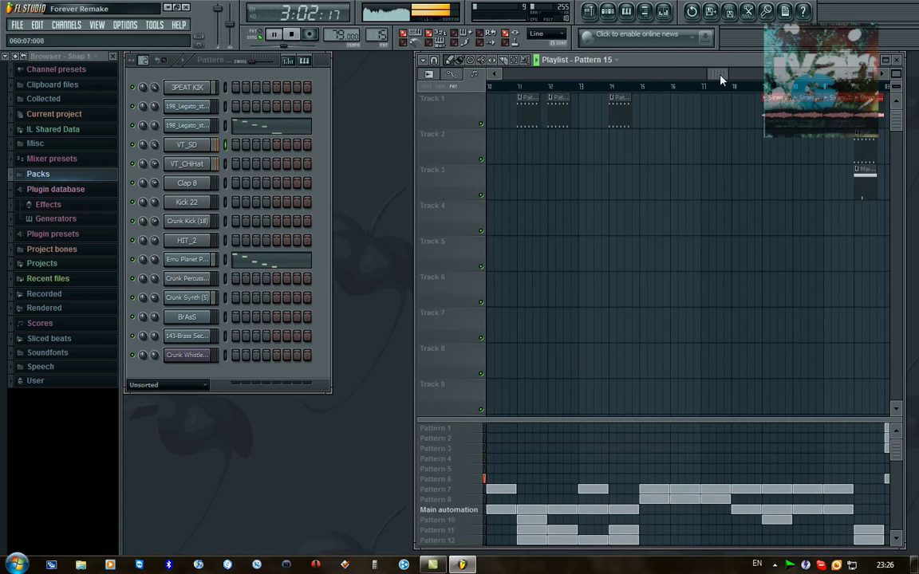
# Display Patterns 7 and 8 to examine their parts in the playlist section starting at bar 65
pyautogui.moveTo(752, 73); pyautogui.dragTo(690, 73)
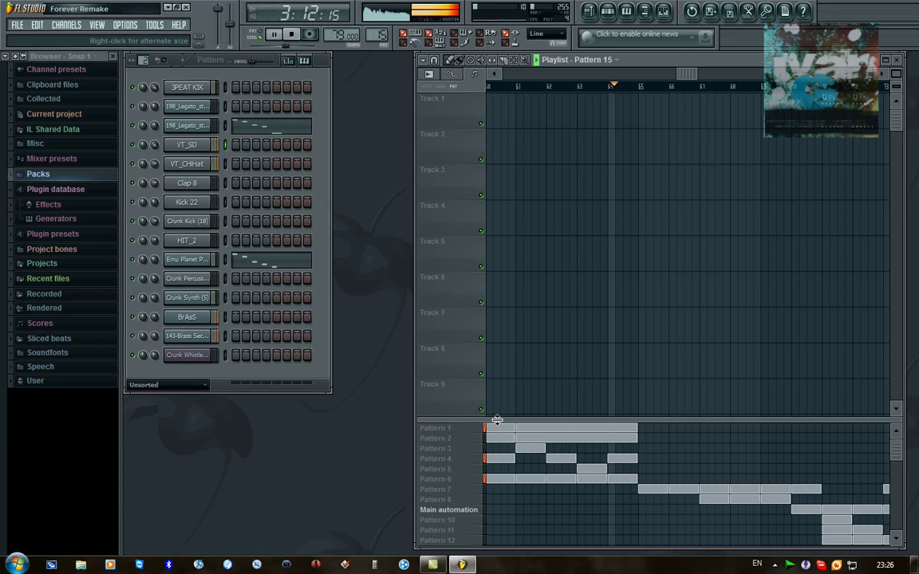
pyautogui.click(465, 491)
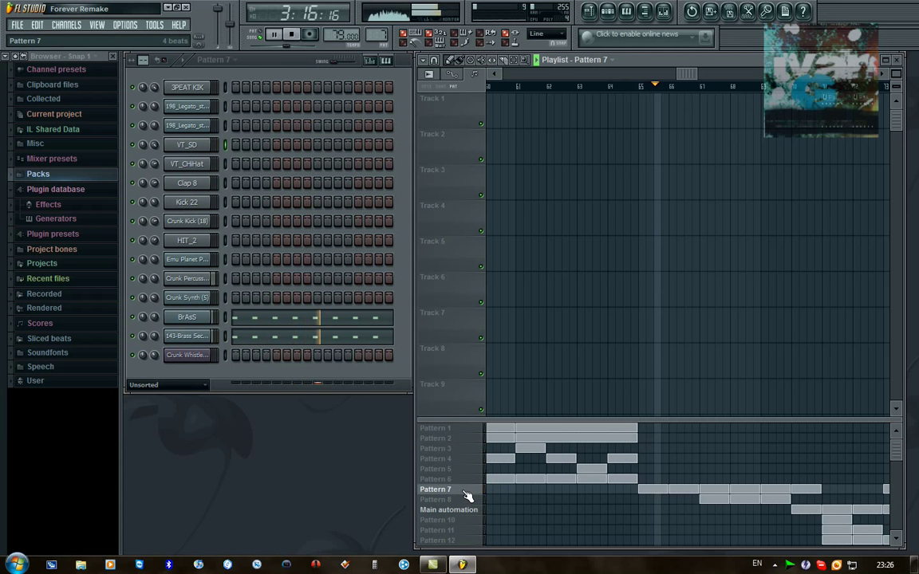
pyautogui.hscroll(-4, 687, 79)
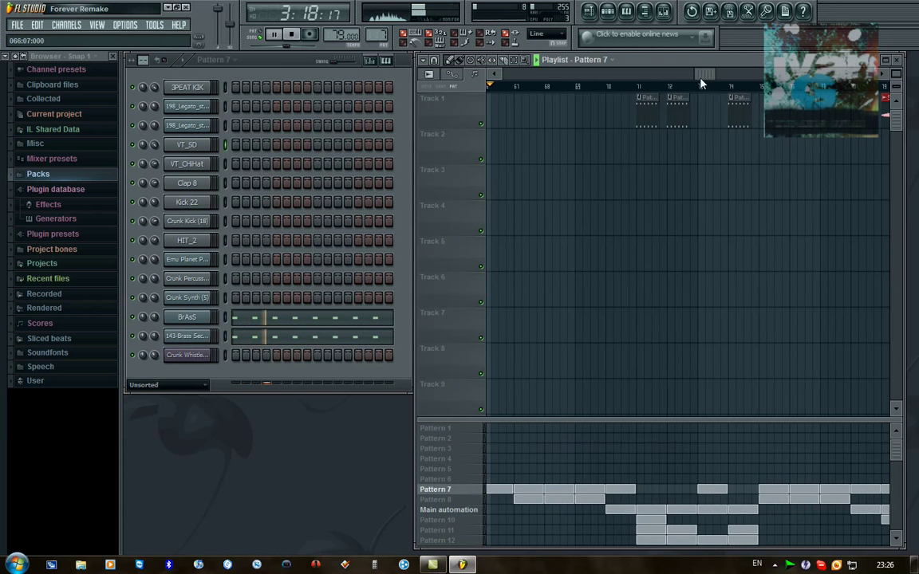
pyautogui.hscroll(7, 685, 94)
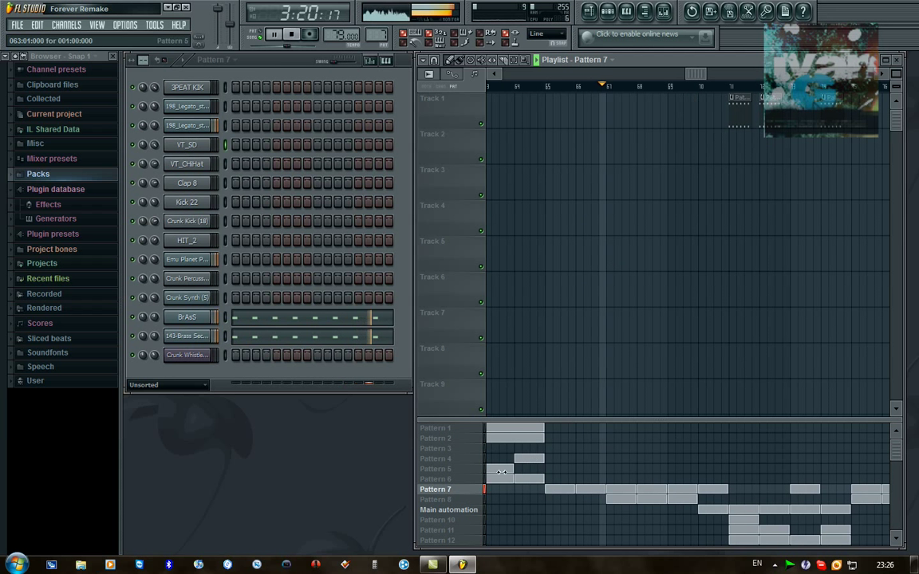
pyautogui.click(471, 500)
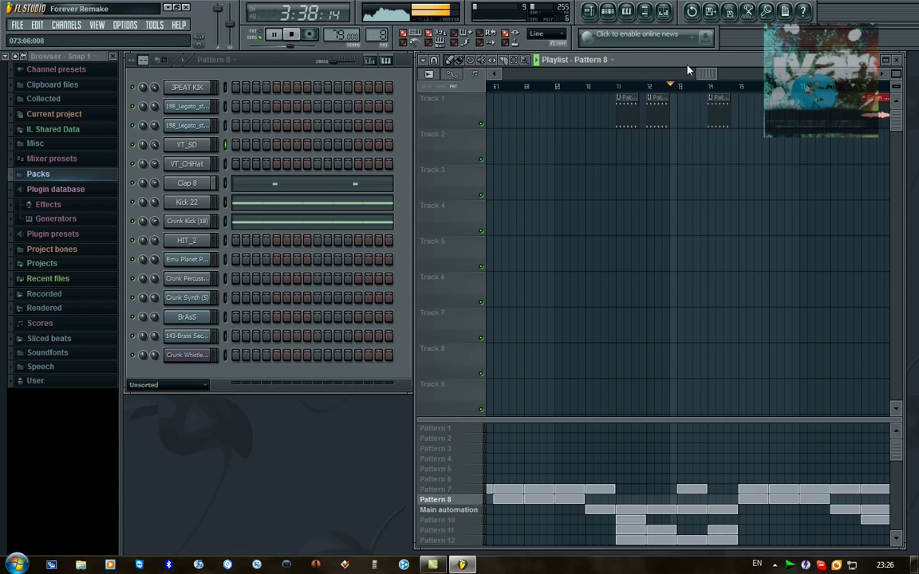
# Display Main automation and Pattern 10 for the playlist section from bar 70 to the sirens at bar 79
pyautogui.moveTo(704, 74); pyautogui.dragTo(720, 73)
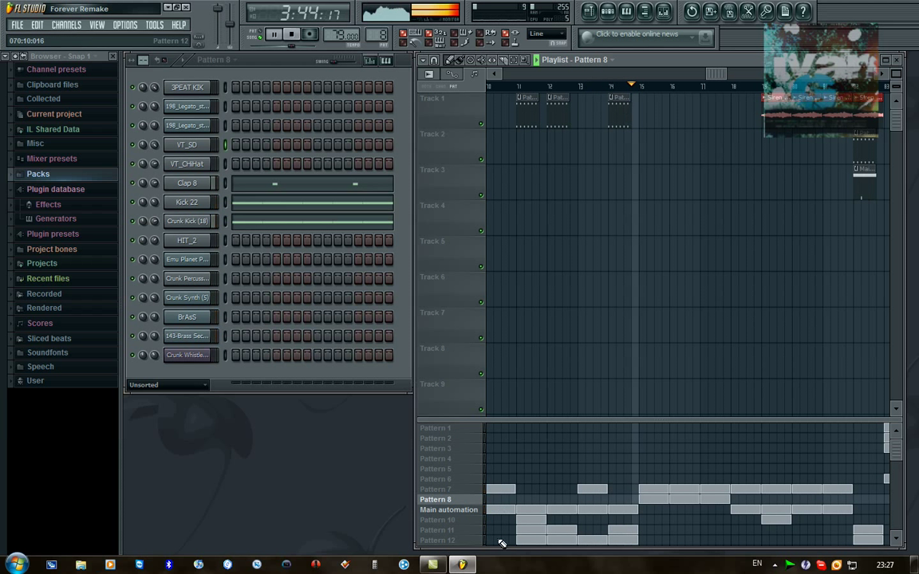
pyautogui.click(465, 509)
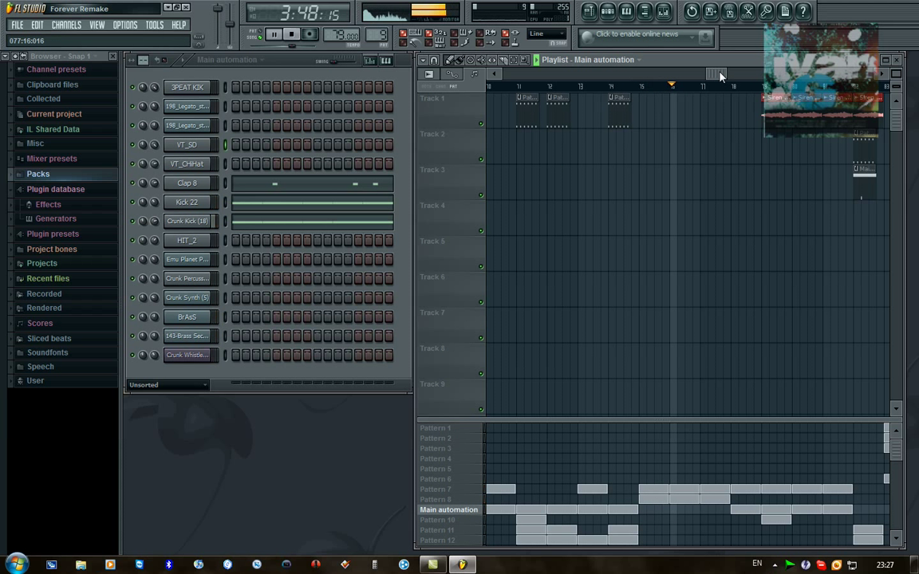
pyautogui.moveTo(720, 76); pyautogui.dragTo(735, 76)
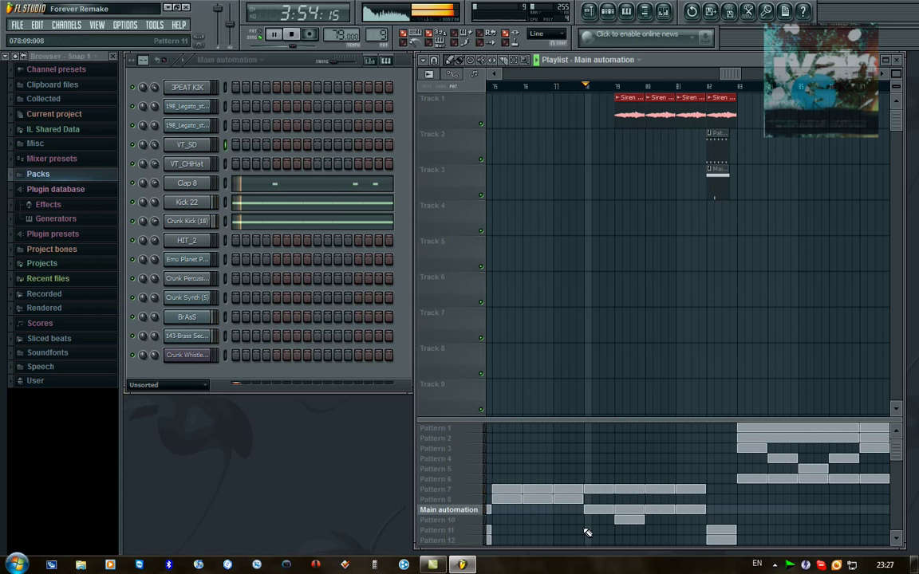
pyautogui.click(446, 520)
# Go through Patterns 2, 3, 4, 5, 6 and 8 in turn to examine their channel contents
pyautogui.click(455, 438)
pyautogui.click(457, 449)
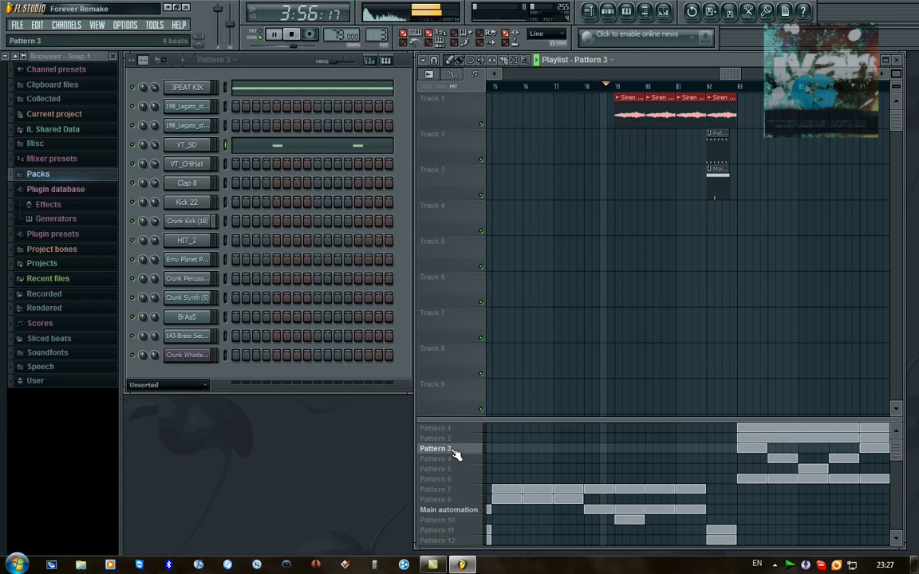
pyautogui.click(460, 459)
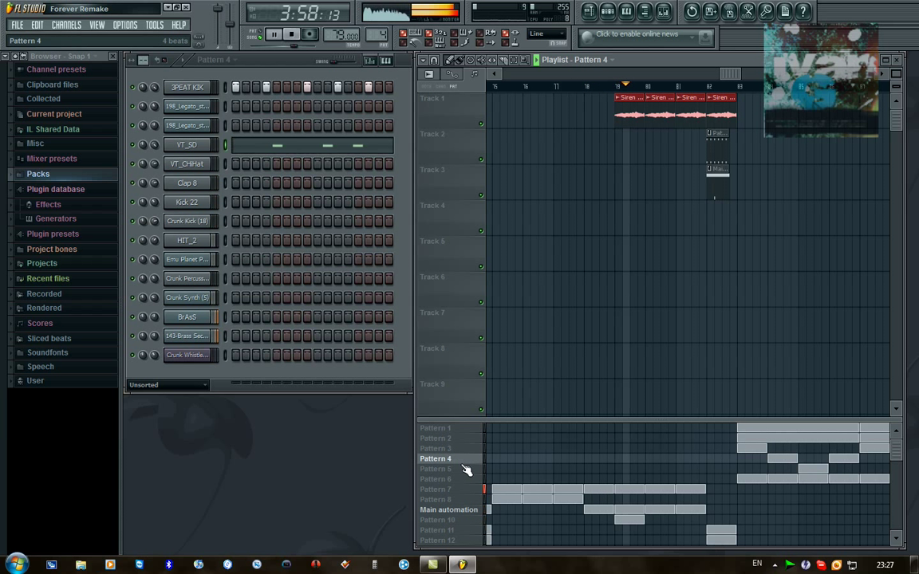
pyautogui.click(467, 470)
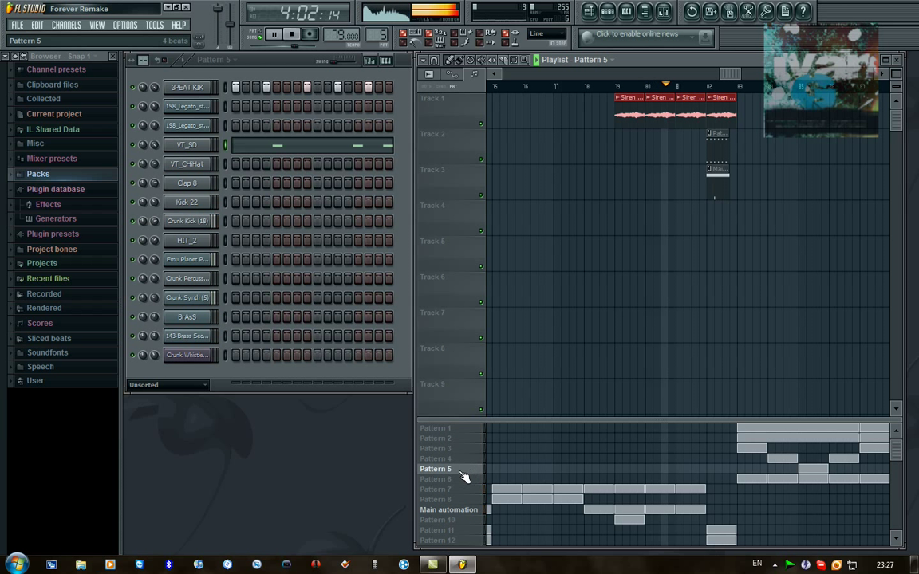
pyautogui.click(461, 479)
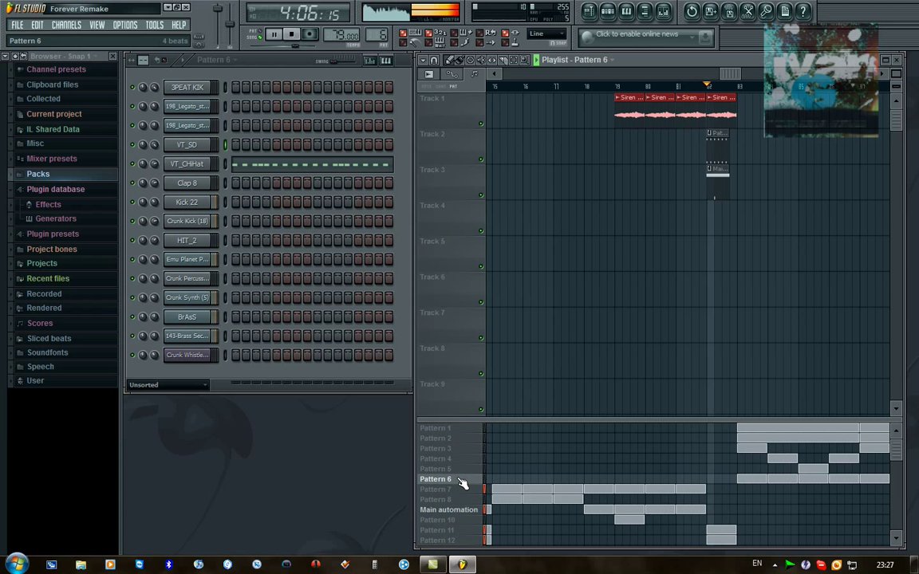
pyautogui.click(464, 497)
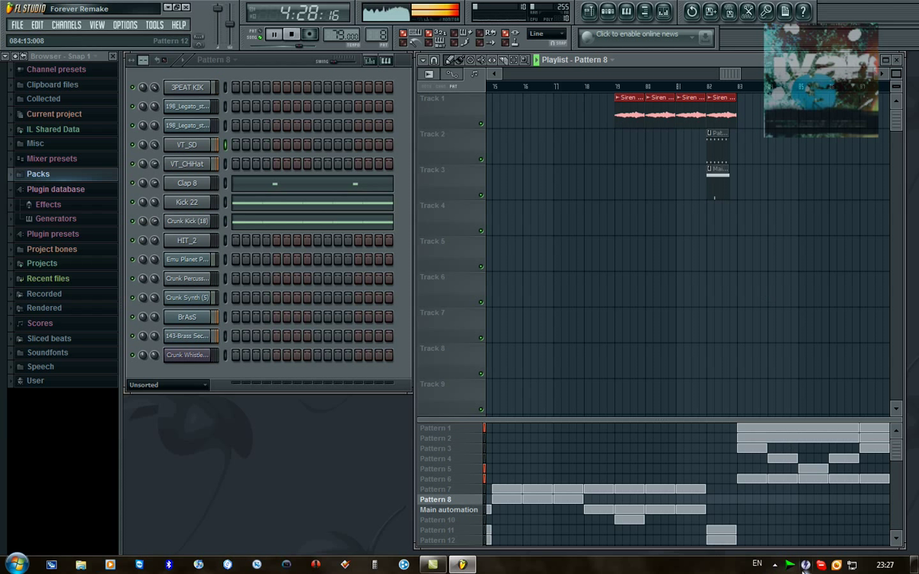
# Review the playlist from bar 91 onward and display Patterns 2, 3, 4 and 6
pyautogui.moveTo(740, 74); pyautogui.dragTo(783, 71)
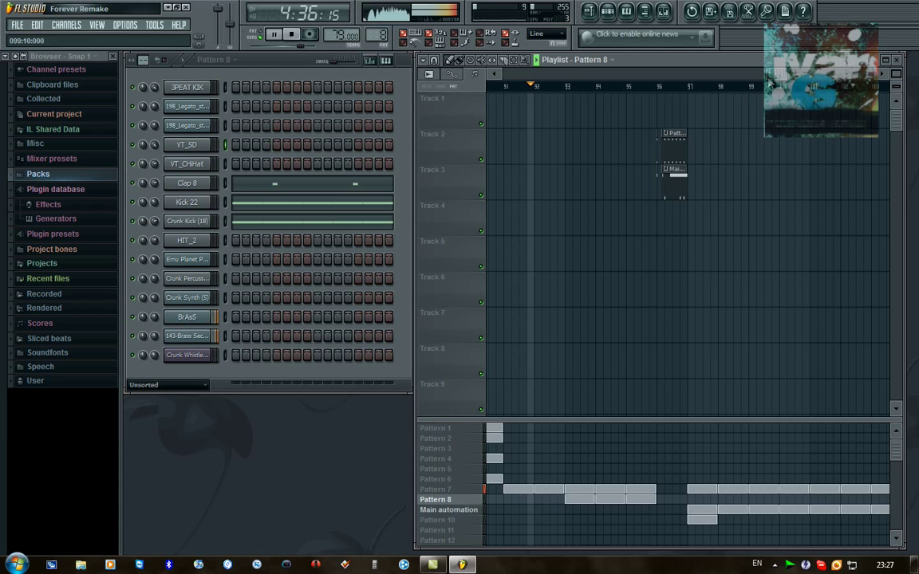
pyautogui.hscroll(-2, 772, 78)
pyautogui.hscroll(1, 550, 462)
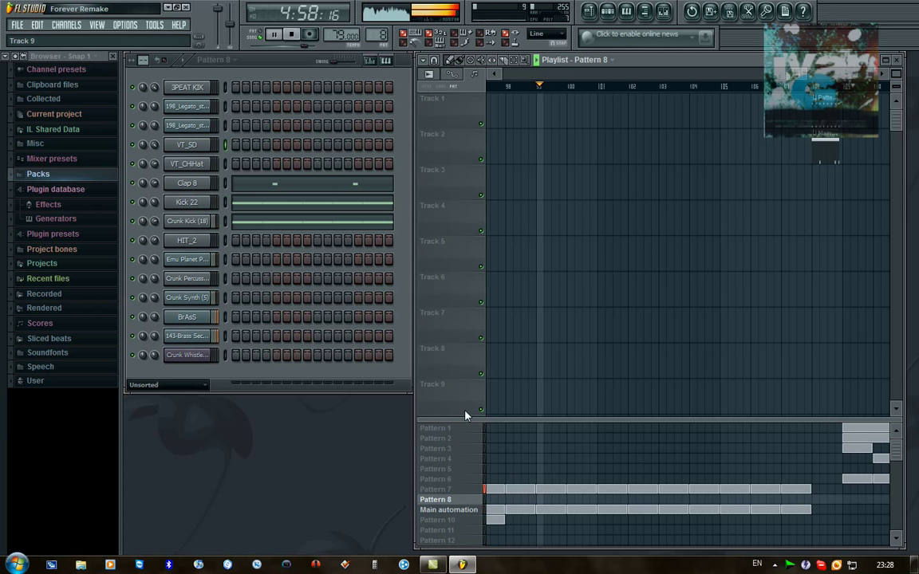
pyautogui.click(451, 459)
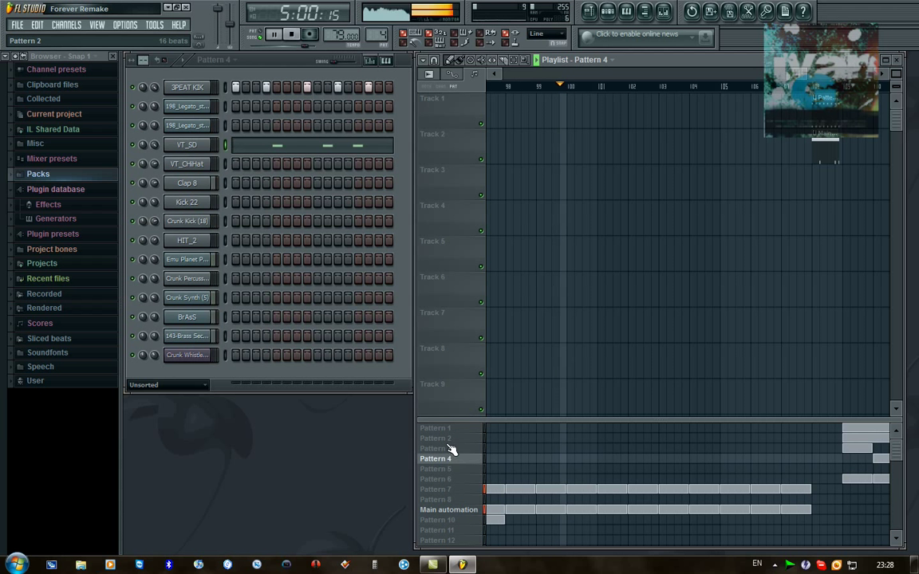
pyautogui.click(446, 431)
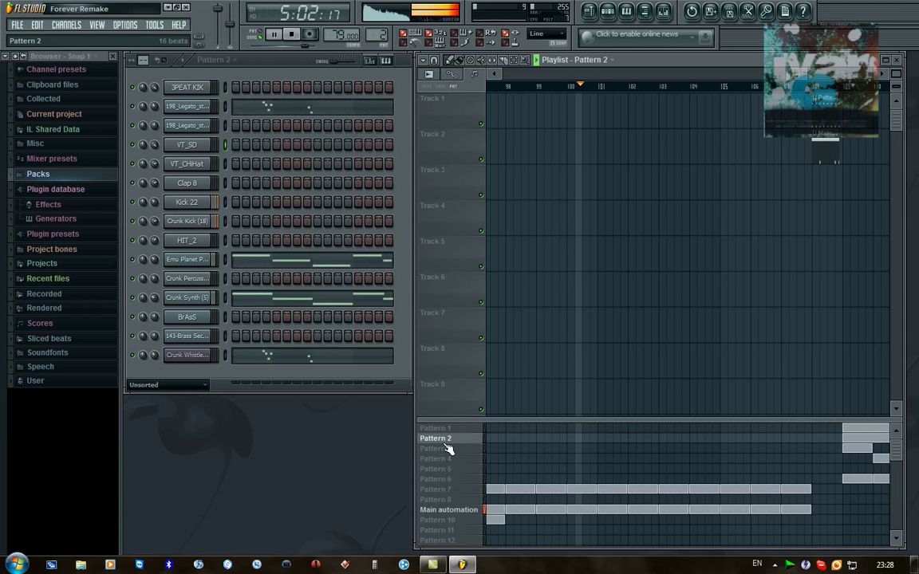
pyautogui.click(456, 448)
pyautogui.click(459, 459)
pyautogui.click(461, 478)
# Display Pattern 7 and Main automation to examine the parts that run through bars 98 to 108
pyautogui.click(462, 488)
pyautogui.scroll(-1, 469, 486)
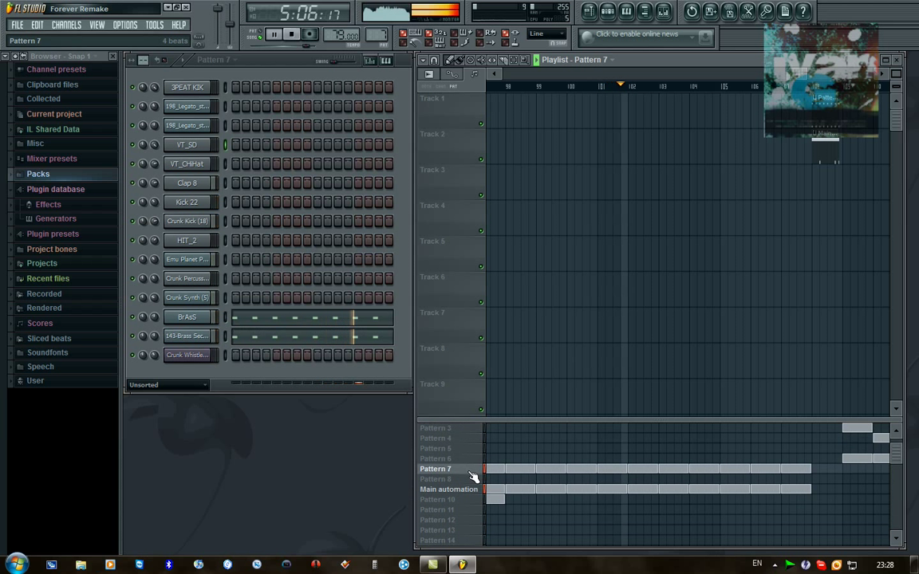
pyautogui.click(470, 489)
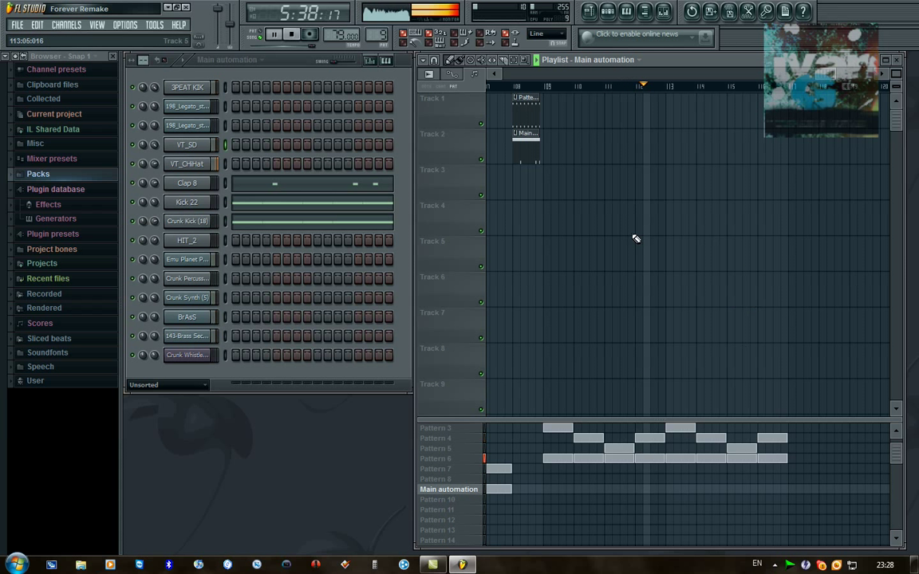
# Display Patterns 6 and 3 to examine their parts in the closing section from bar 109
pyautogui.click(468, 461)
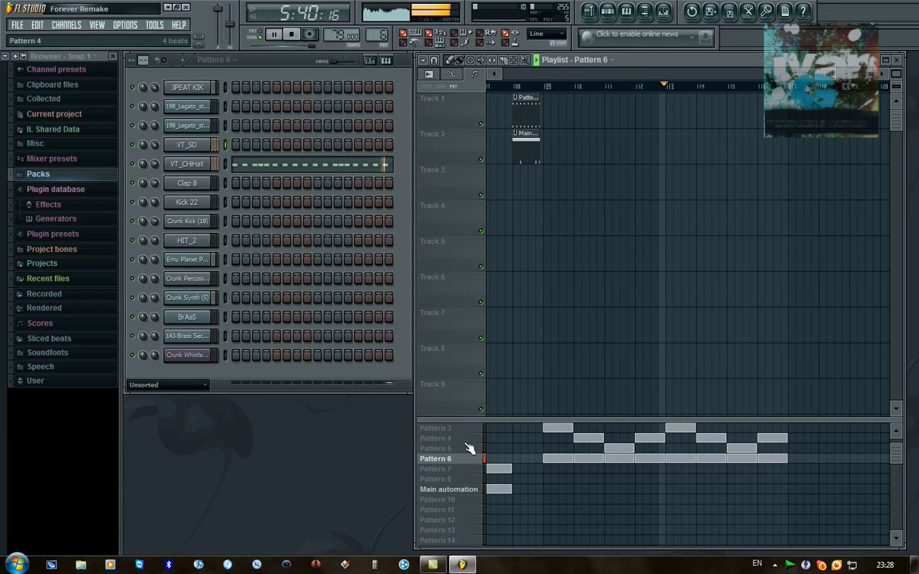
pyautogui.click(468, 430)
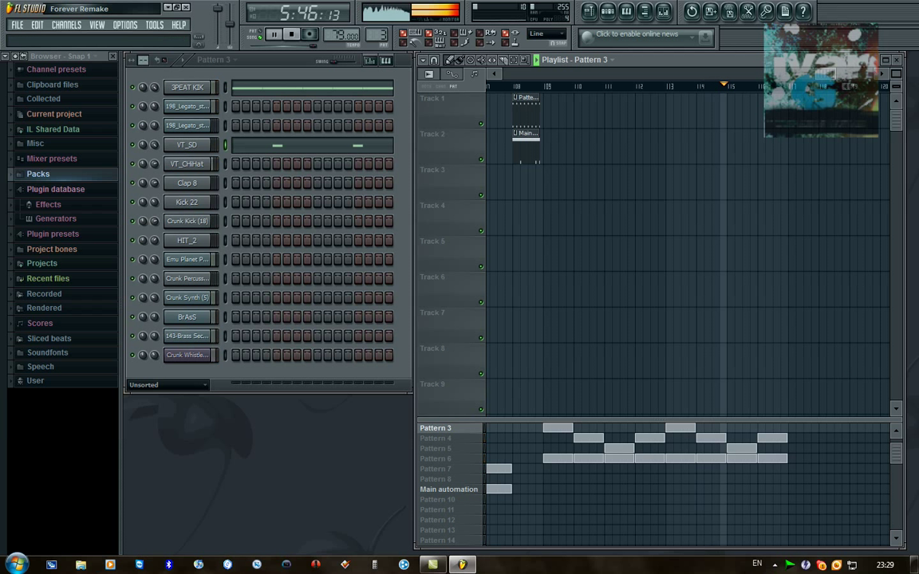
pyautogui.scroll(2, 897, 462)
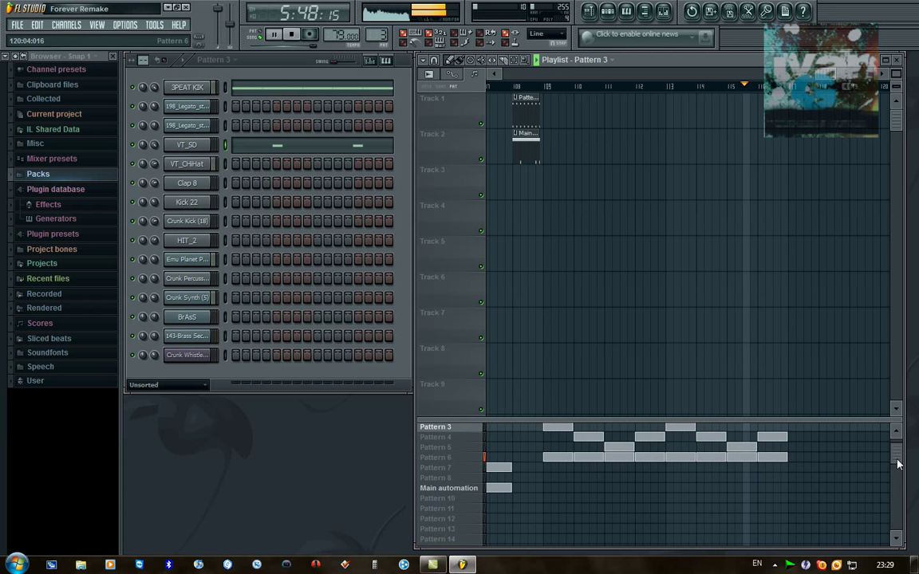